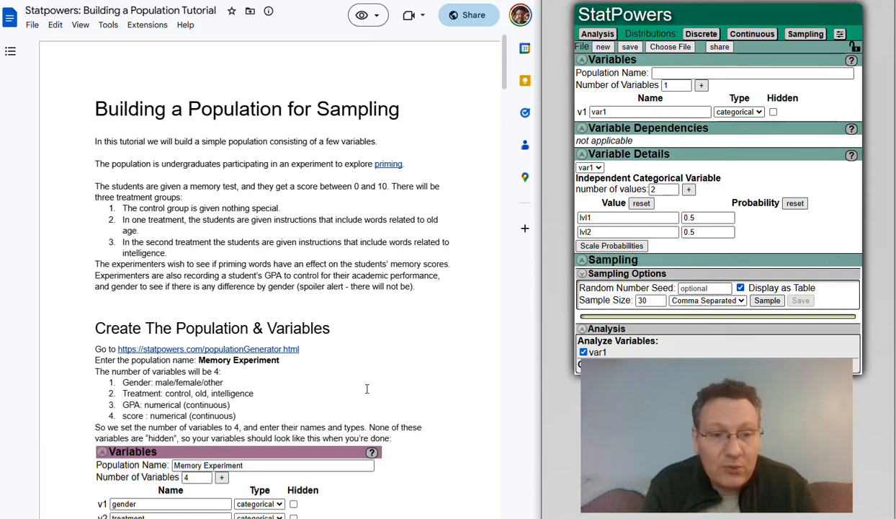
Open the Population Sampling Simulator, name the population 'Memory Experiment' and add four variables.
scroll(367, 388, "down", 4)
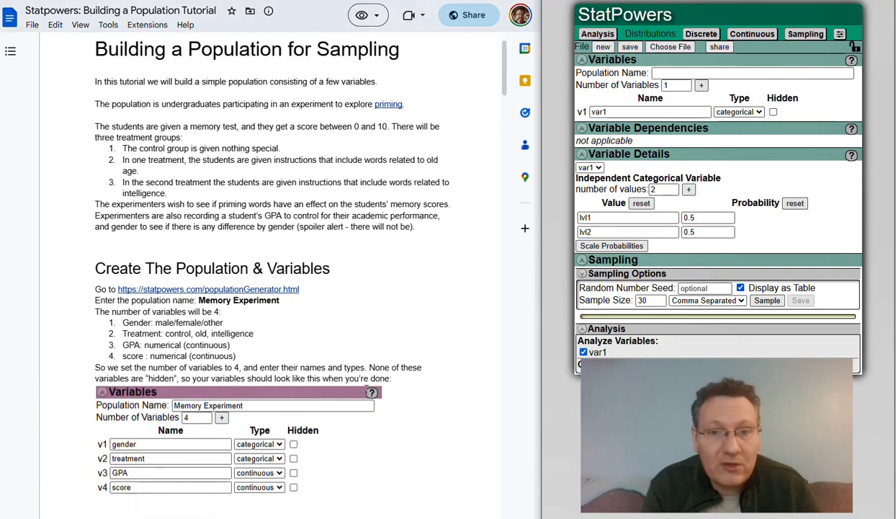
left_click(799, 34)
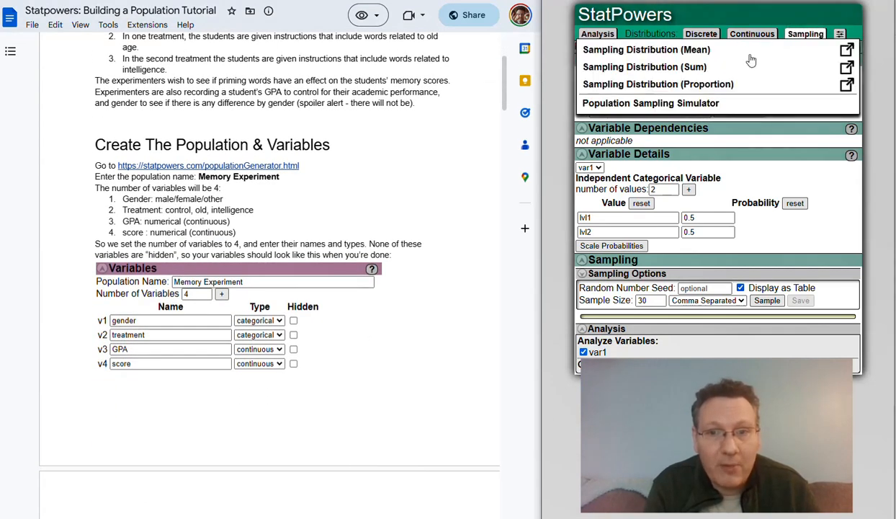
left_click(666, 103)
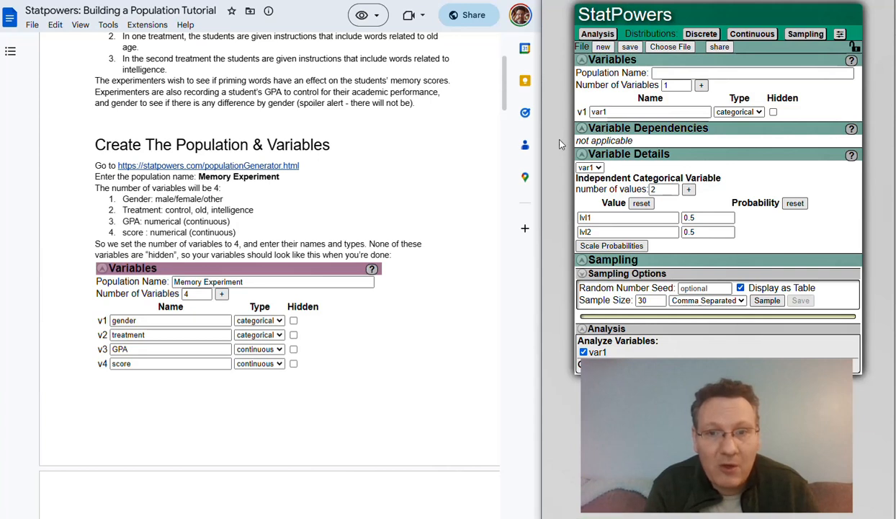
left_click(664, 73)
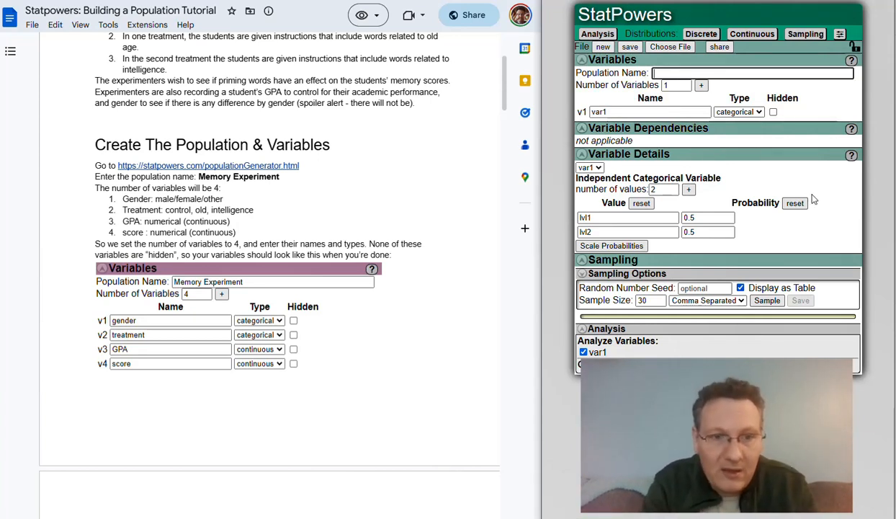
type("Memory ")
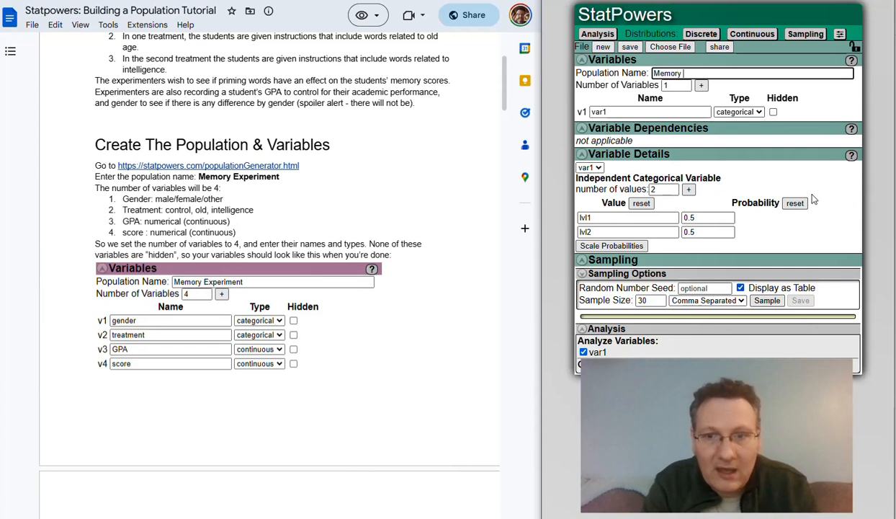
type("Experiment")
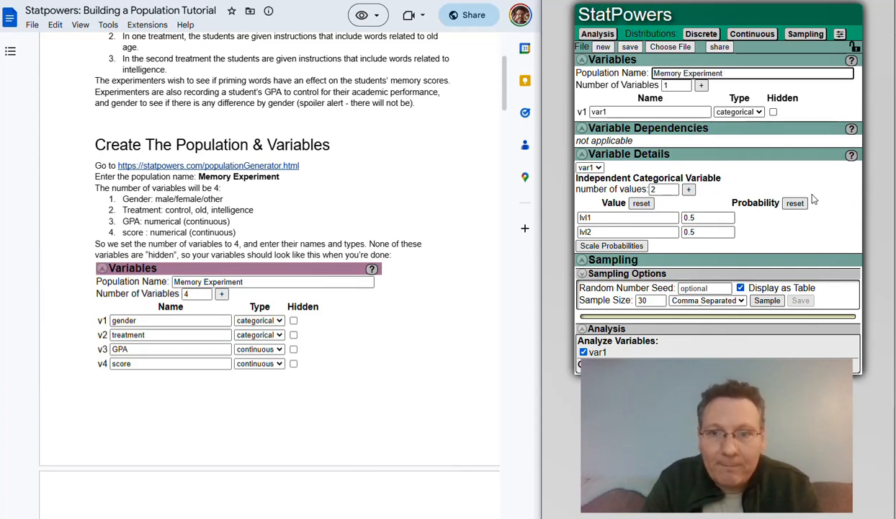
key("Tab")
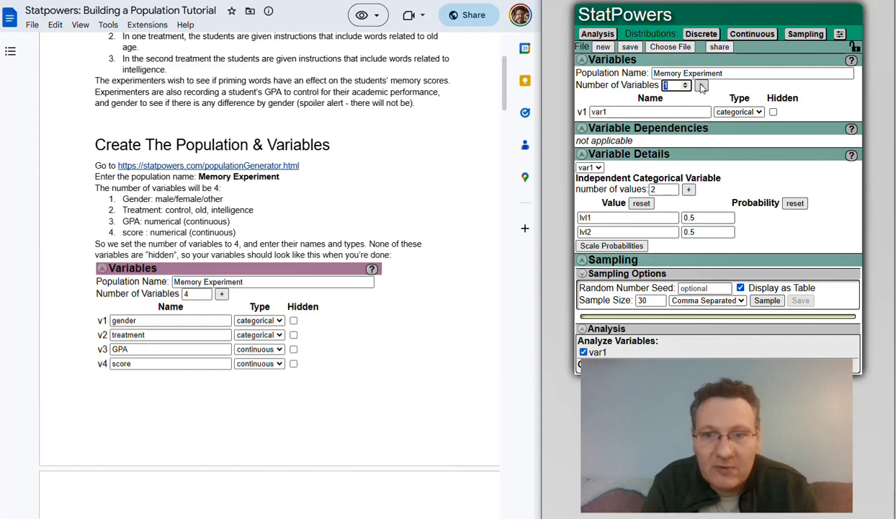
left_click(700, 86)
left_click(701, 86)
left_click(701, 86)
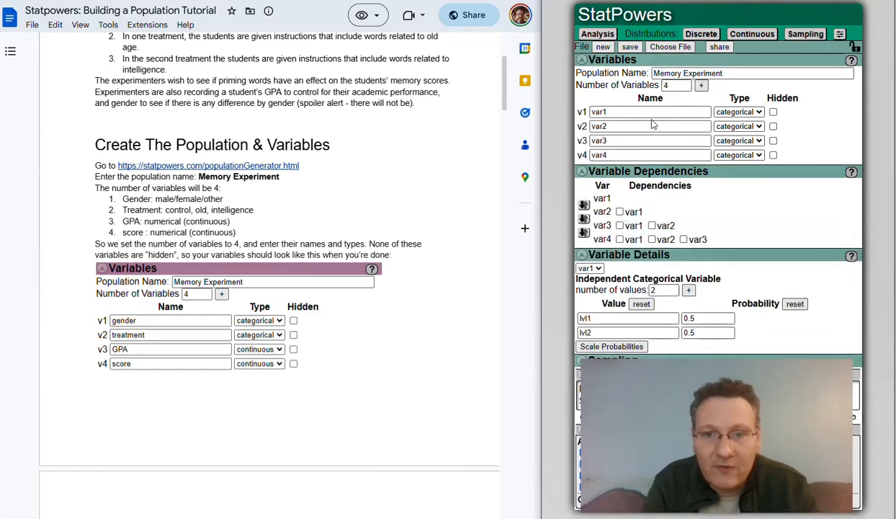
Rename the first two variables gender and treatment, leaving both categorical.
left_click(614, 111)
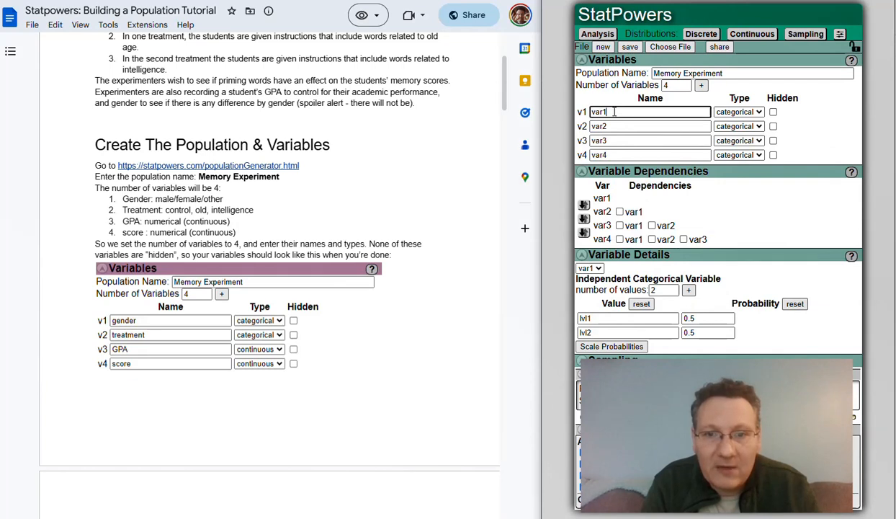
double_click(614, 112)
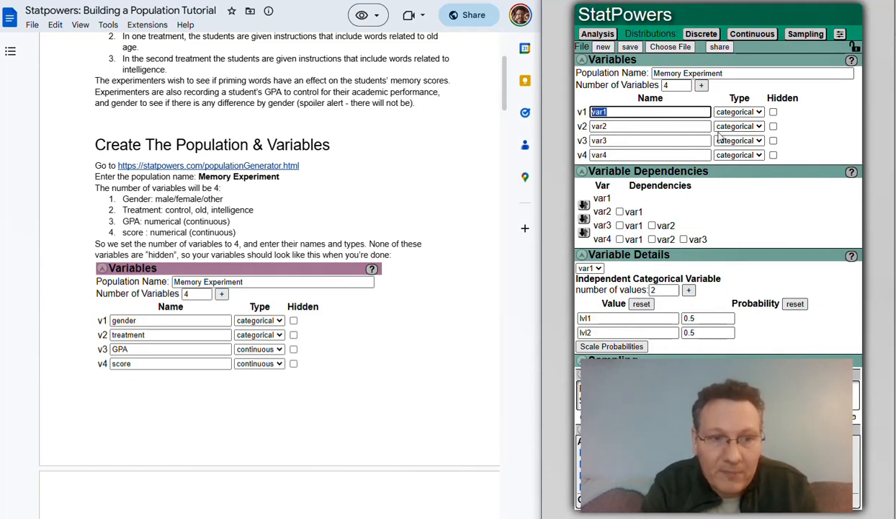
type("gender")
key("Tab")
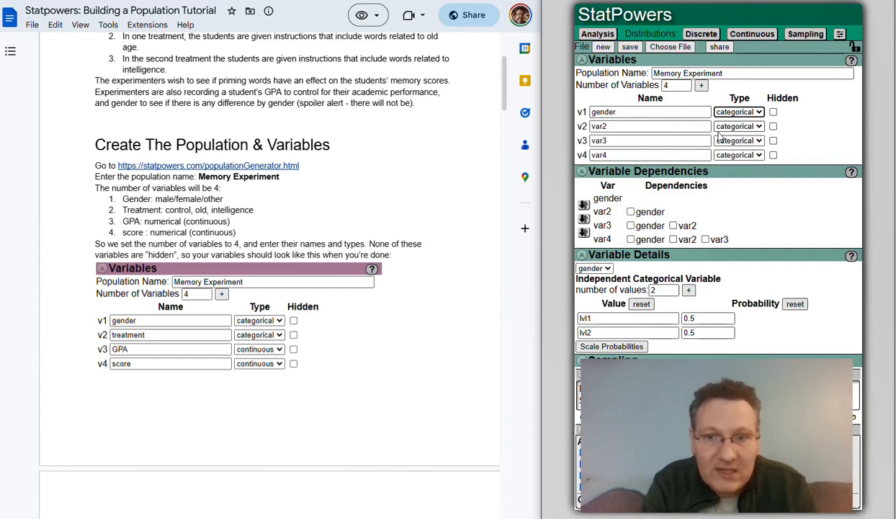
key("Tab")
key("Tab")
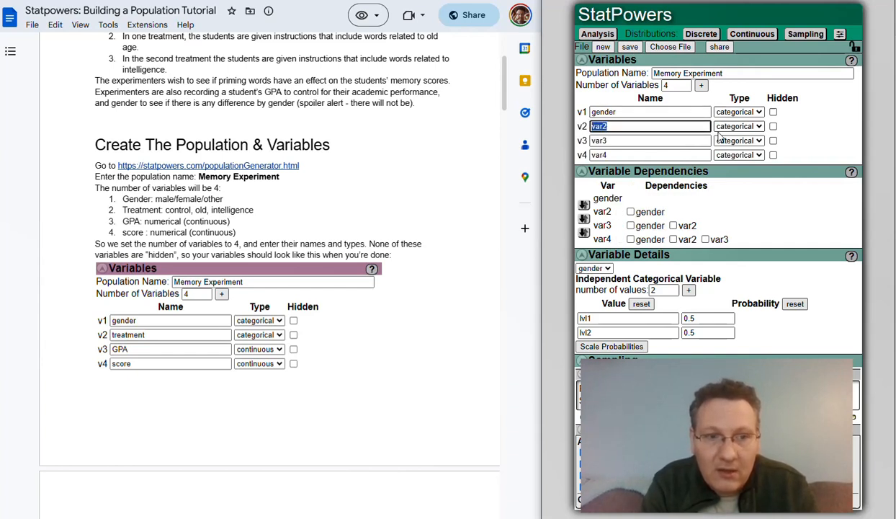
type("treatment")
key("Tab")
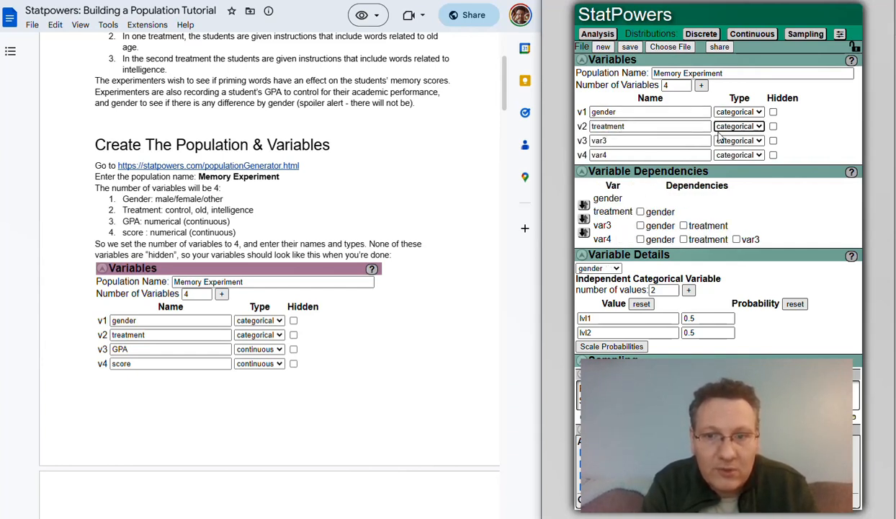
key("Tab")
key("Tab")
Name the last two variables gpa and score and make both continuous.
type("gpa")
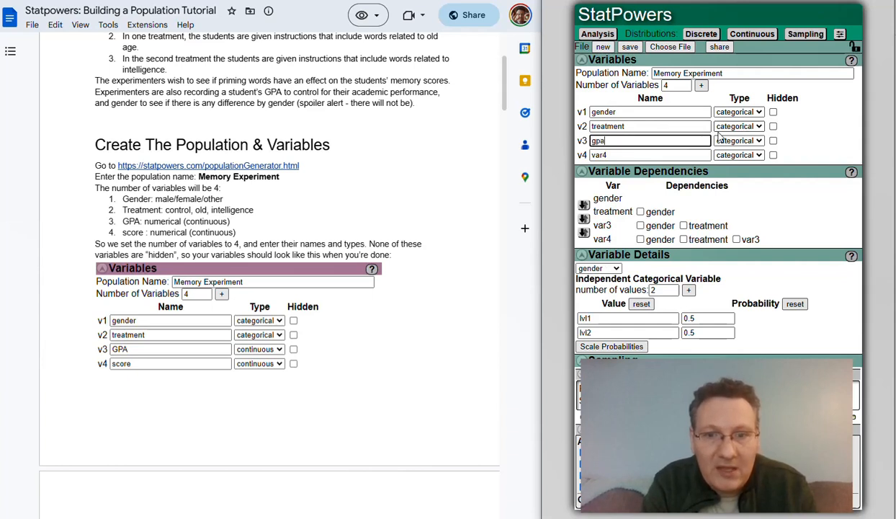
key("Tab")
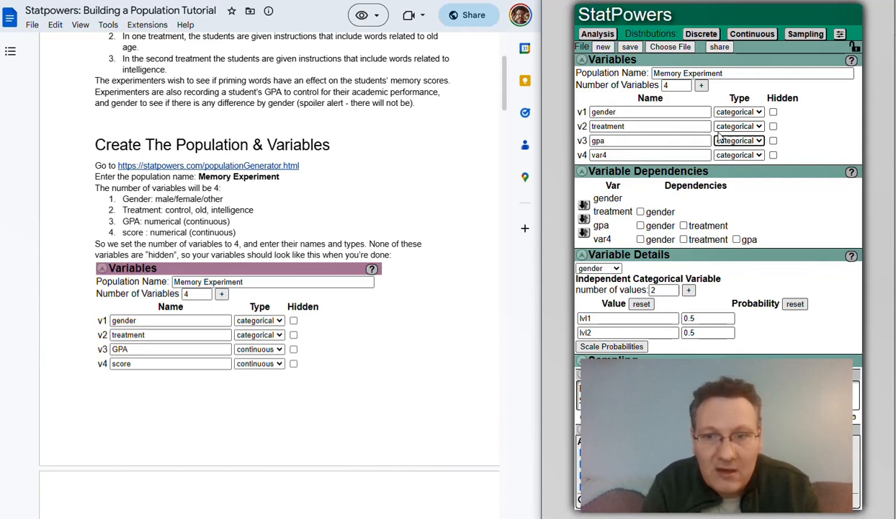
left_click(759, 141)
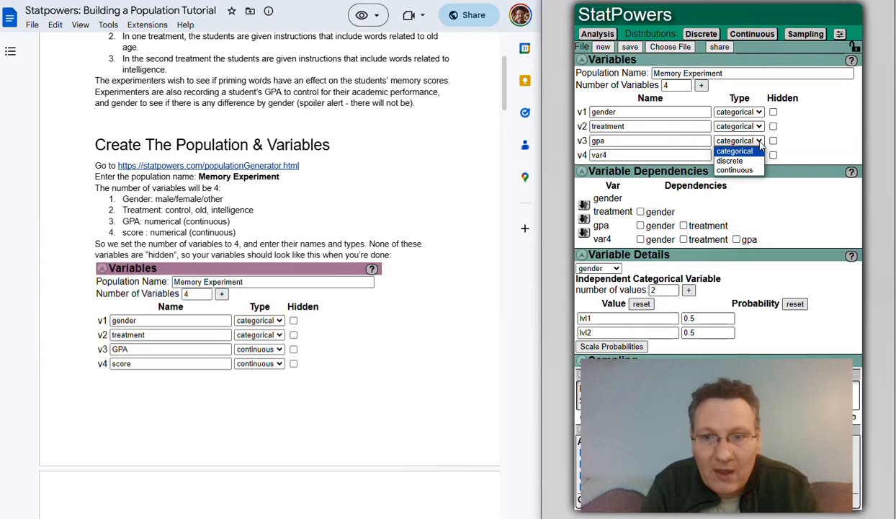
left_click(734, 169)
left_click(631, 154)
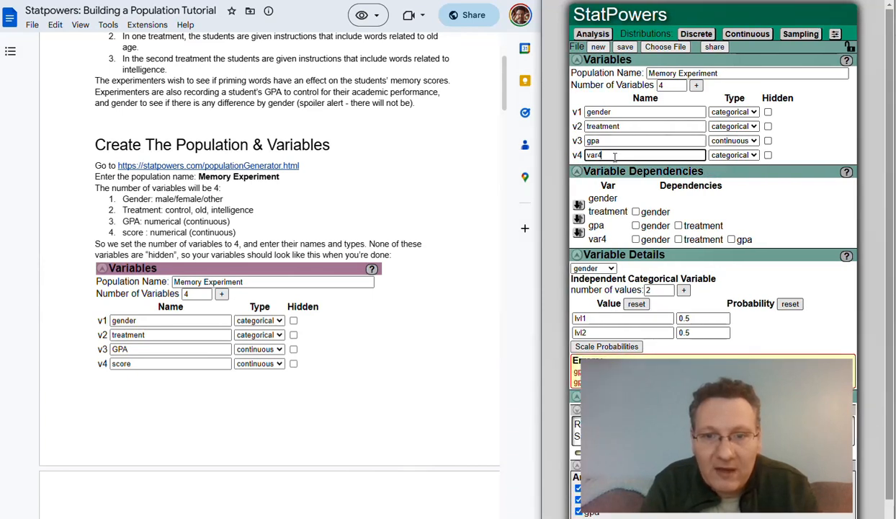
double_click(631, 154)
type("score")
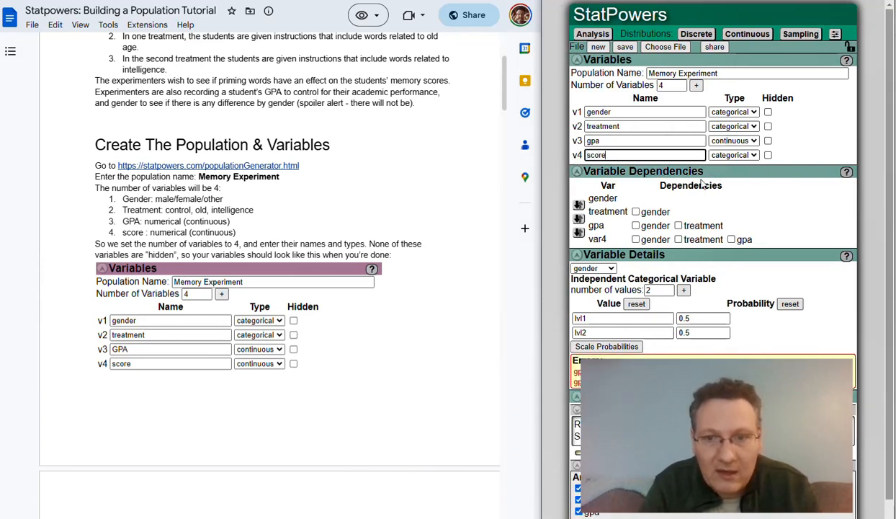
key("Tab")
key("Down")
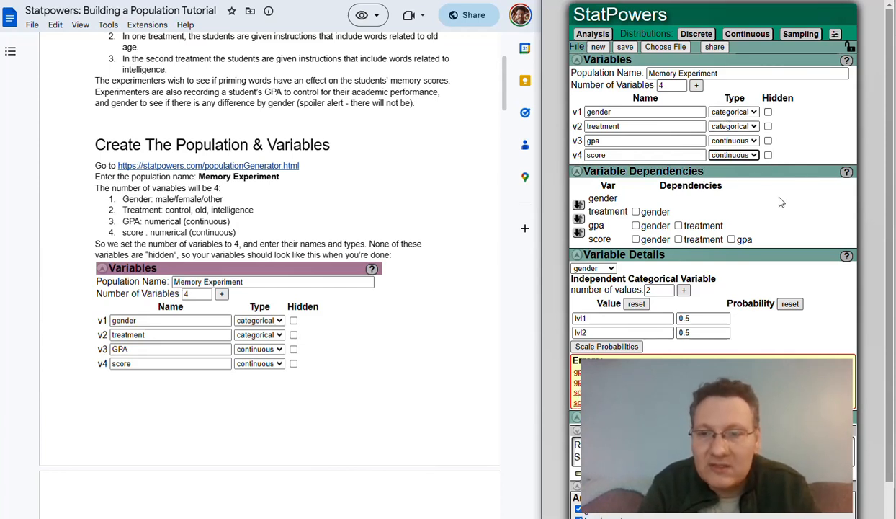
left_click(791, 122)
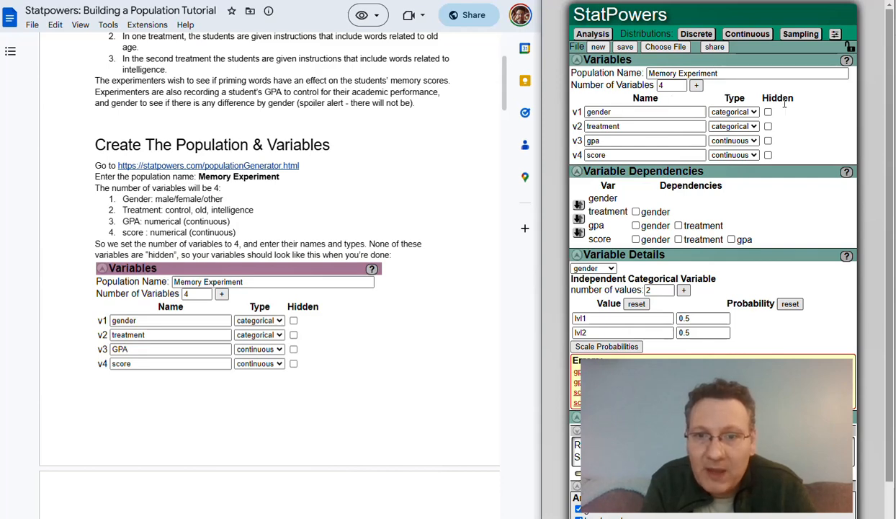
Collapse the Variables section and scroll down to the dependencies and variable details.
left_click(577, 59)
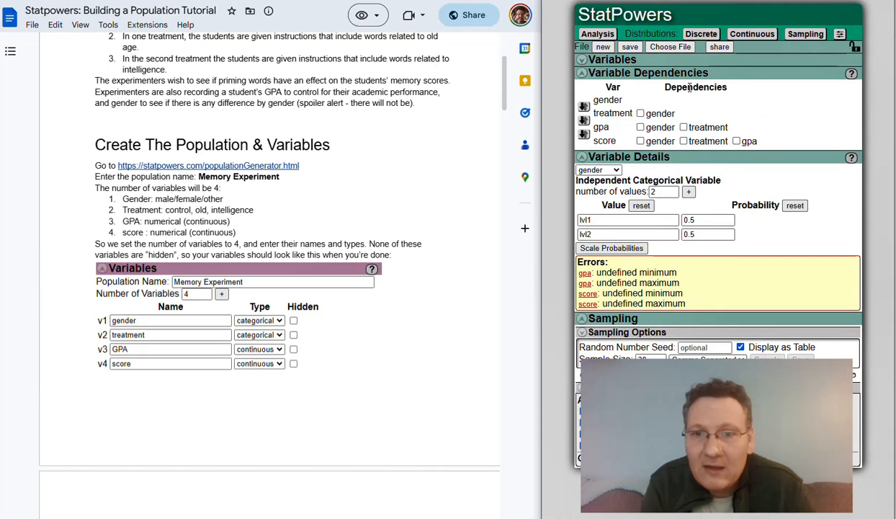
scroll(309, 266, "down", 3)
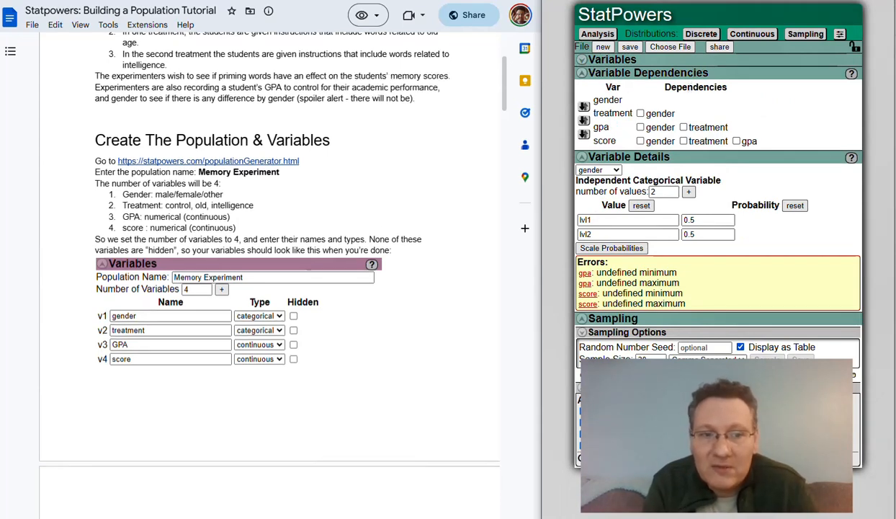
scroll(308, 266, "down", 5)
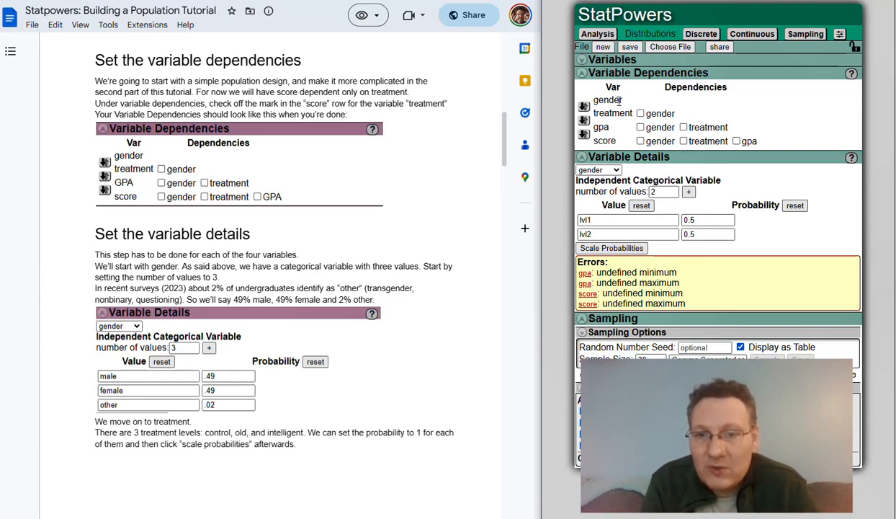
Tick treatment in score's dependency row, then collapse Variable Dependencies.
left_click(683, 141)
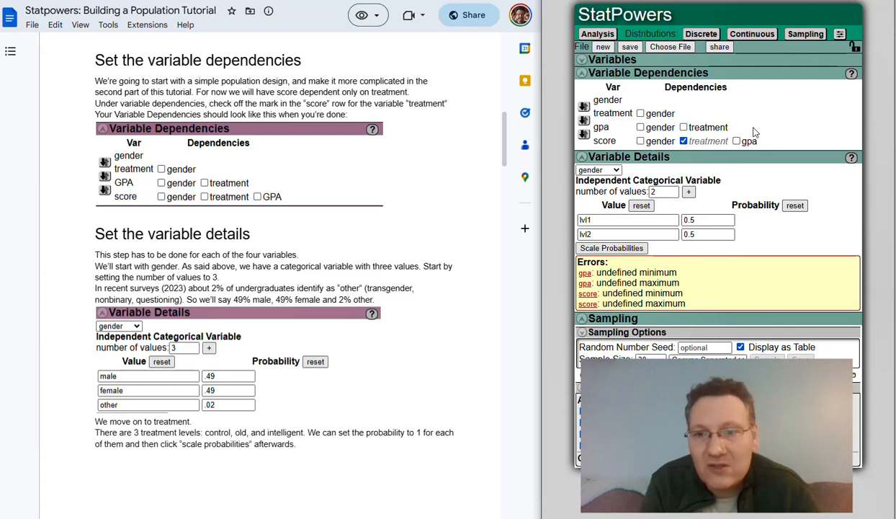
left_click(661, 75)
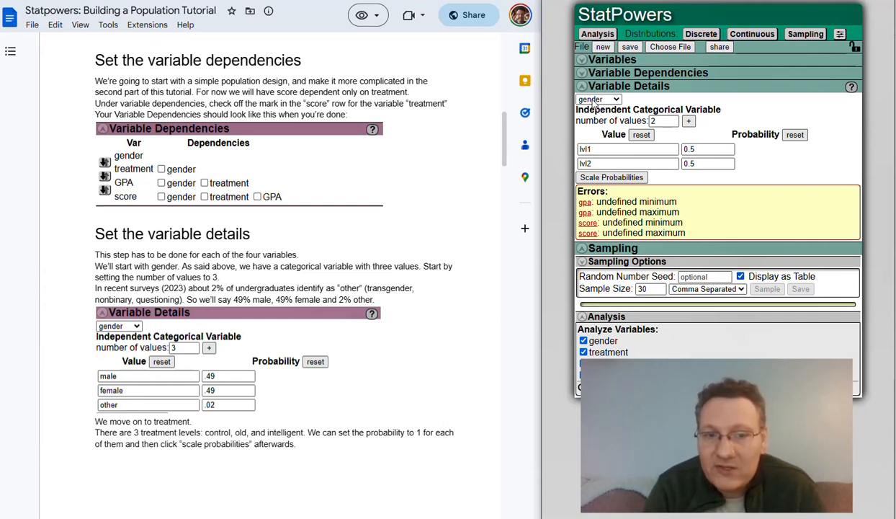
Add a third gender level and name the levels male, female and other.
left_click(688, 121)
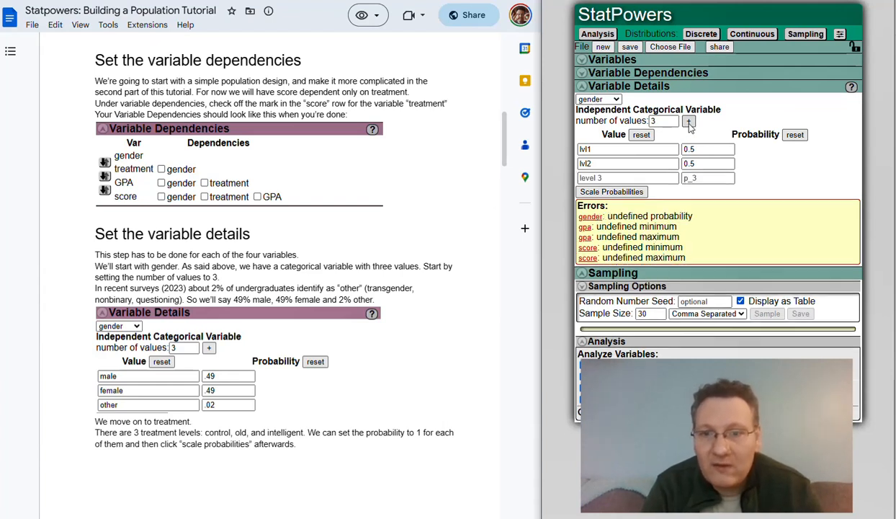
double_click(606, 150)
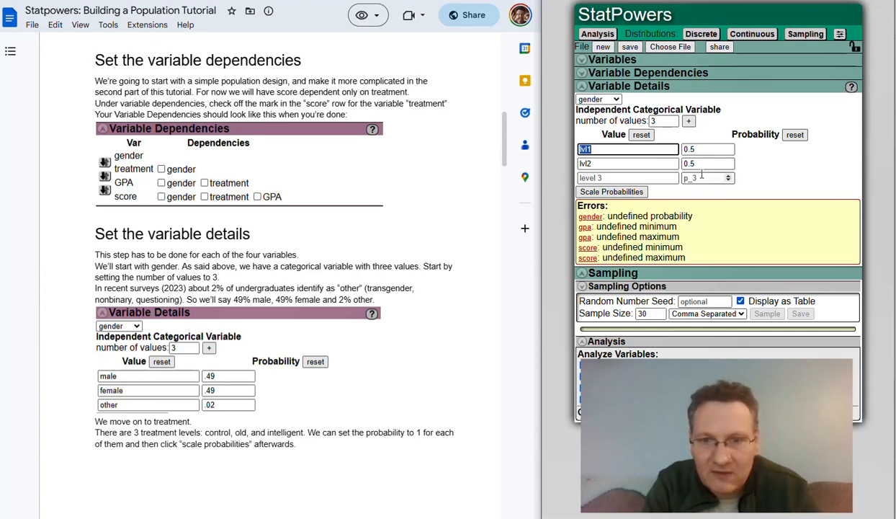
type("male")
key("Tab")
type("fem")
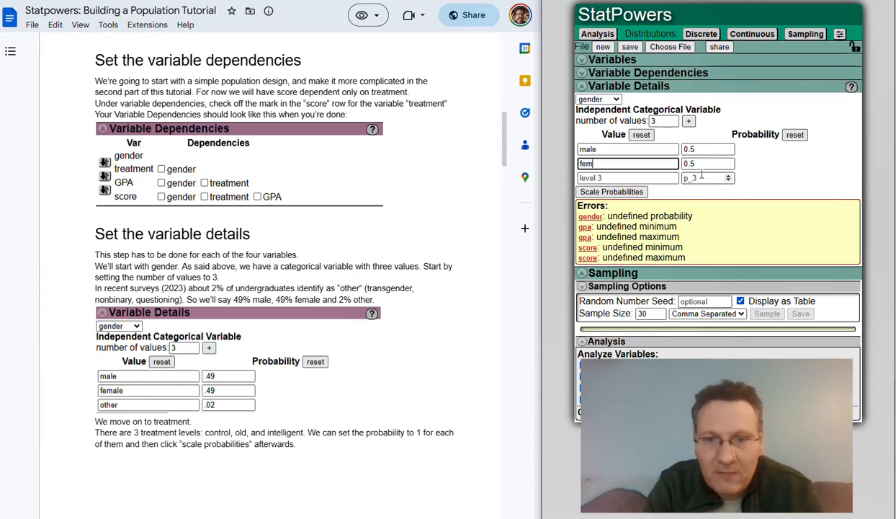
type("ale")
key("Tab")
type("other")
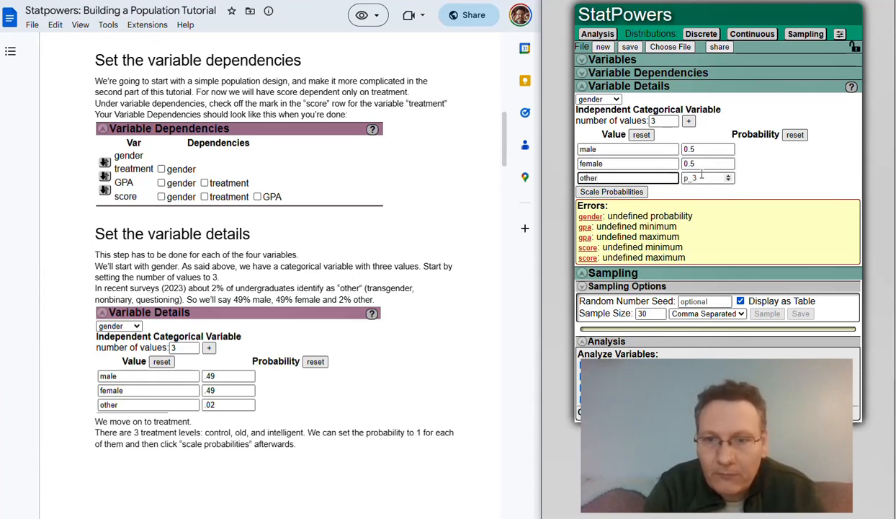
left_click(747, 163)
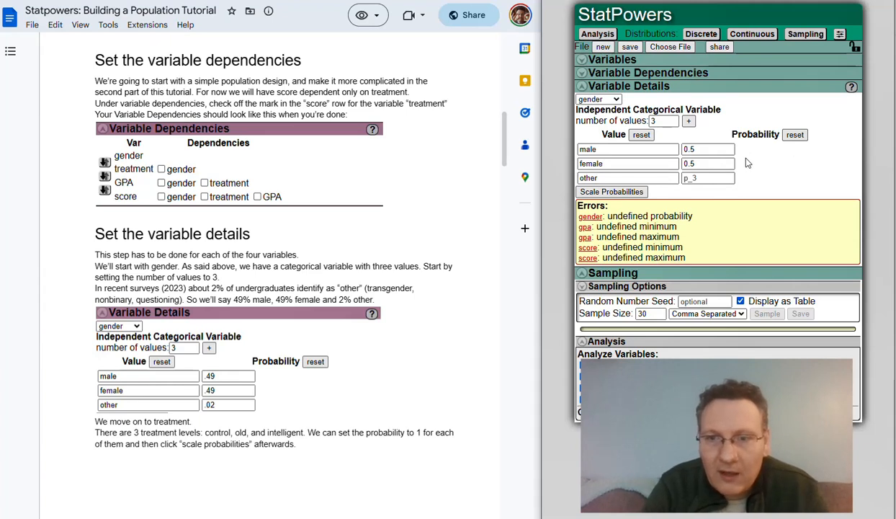
Set gender probabilities to 0.49 for male, .49 for female and .02 for other.
left_click(698, 180)
type(".02")
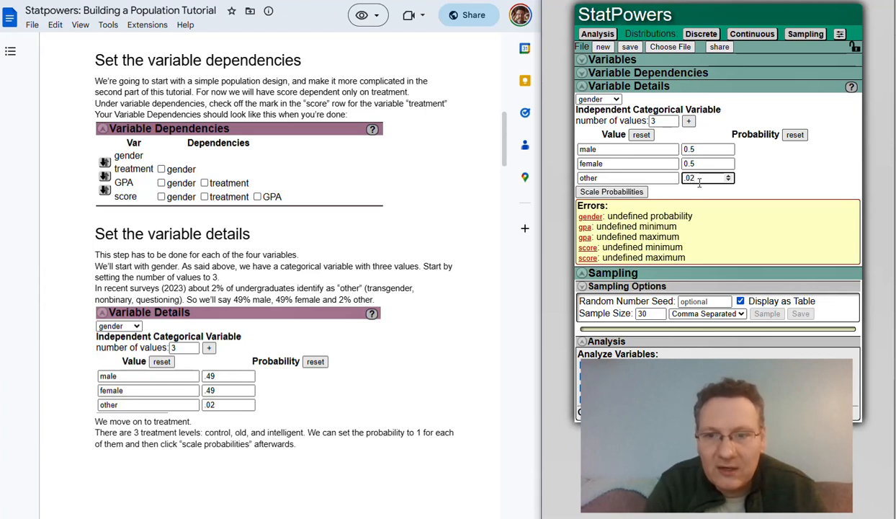
left_click(694, 149)
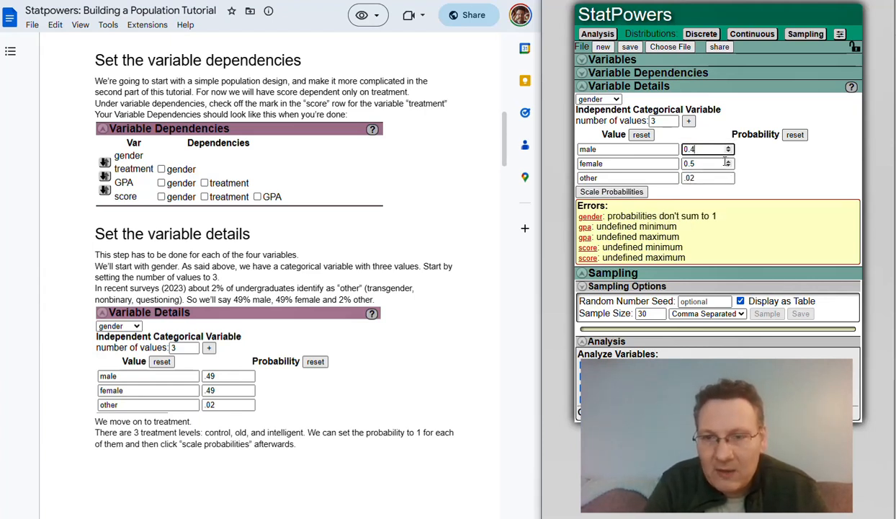
type("9")
key("Tab")
key("Tab")
type(".49")
key("Tab")
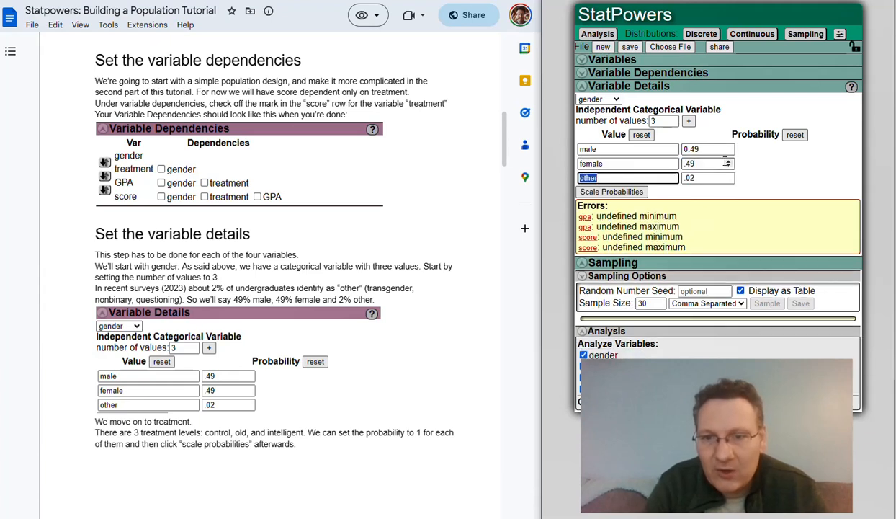
left_click(797, 155)
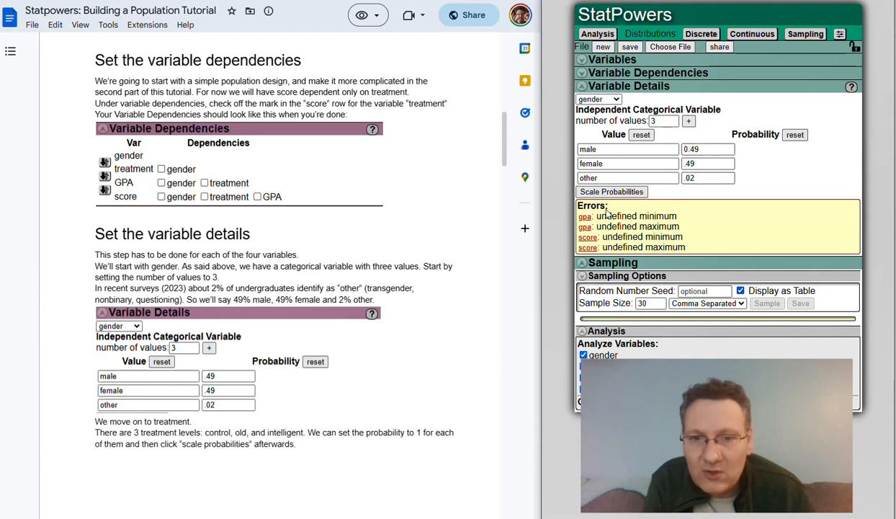
Switch to treatment, add a third level, and name the levels control, old and intelligent.
left_click(586, 99)
left_click(596, 122)
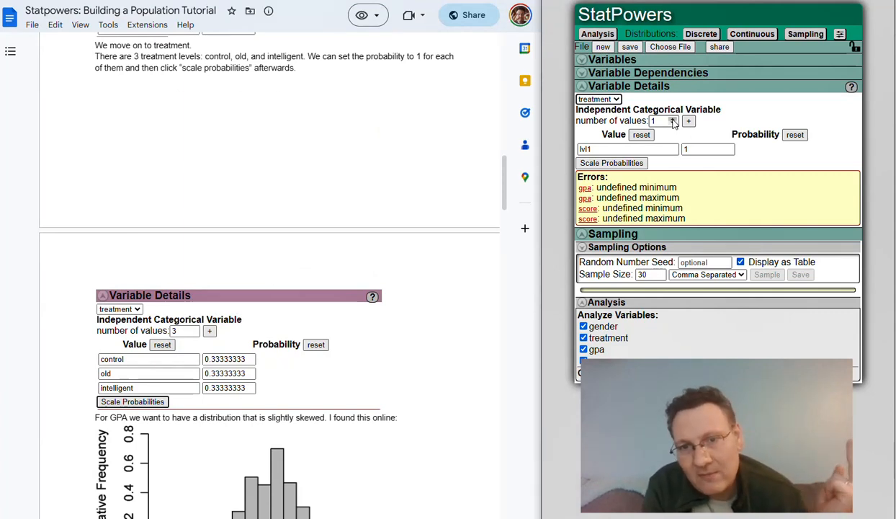
left_click(673, 119)
left_click(672, 120)
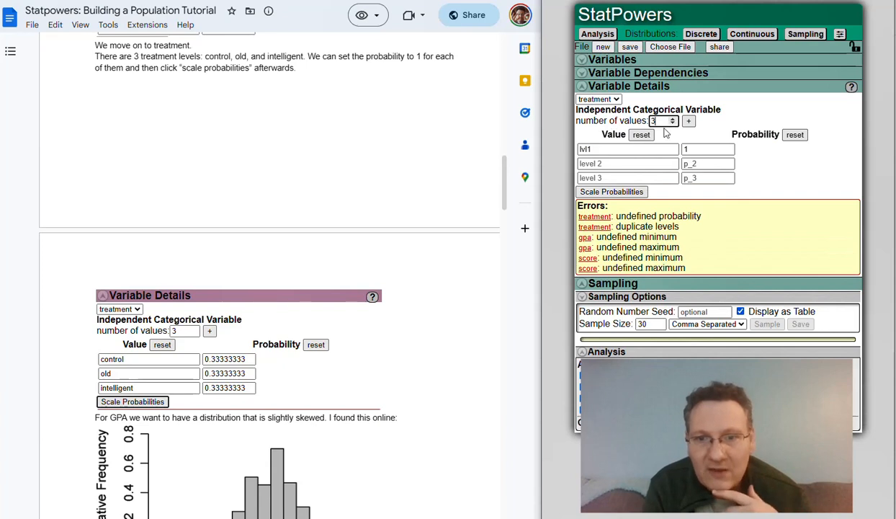
left_click(610, 150)
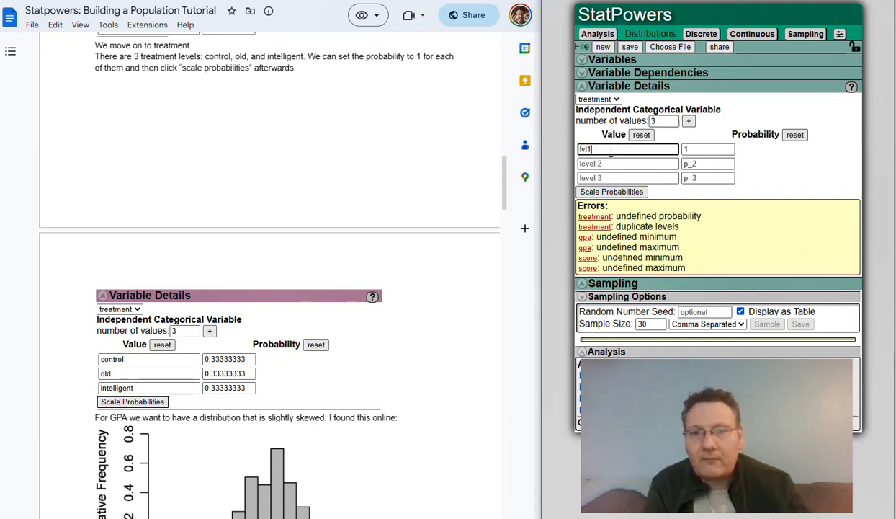
left_click_drag(611, 149, 551, 150)
type("contr")
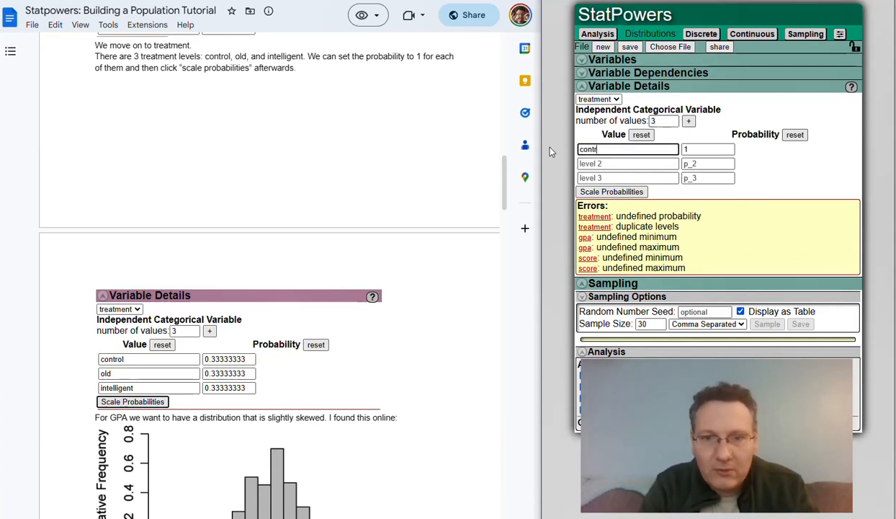
type("ol")
key("Tab")
key("Tab")
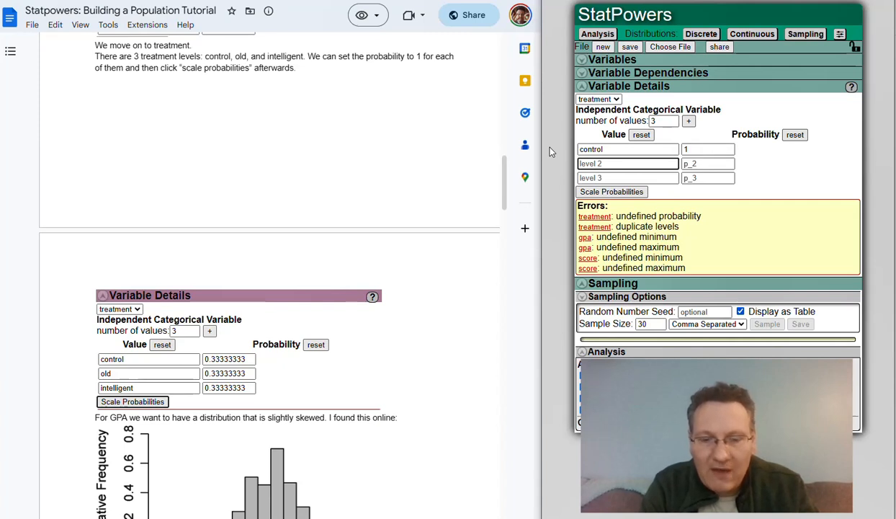
type("old")
key("Tab")
key("Tab")
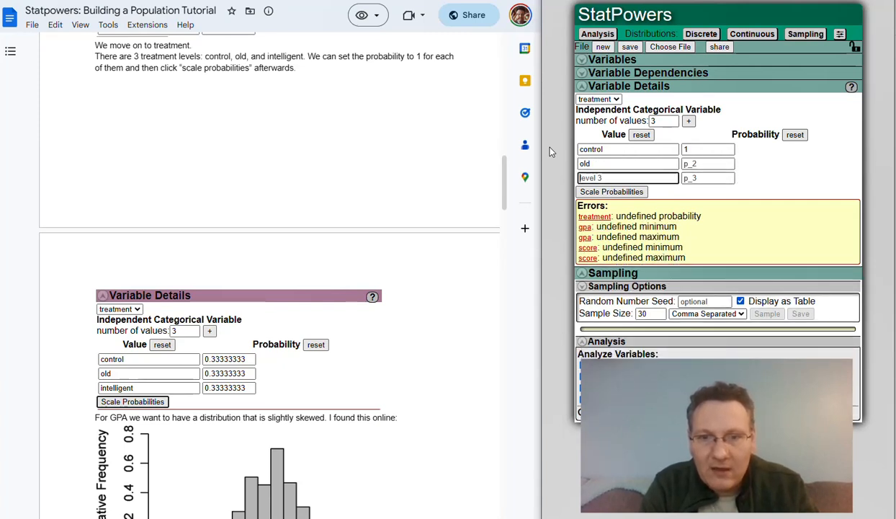
type("intelligent")
key("Tab")
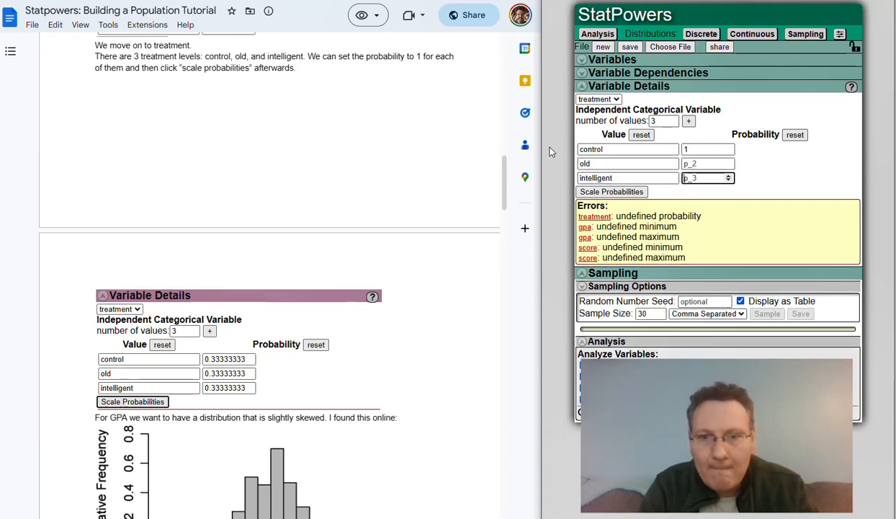
Enter 1 for the treatment probabilities and scale them to 0.33333333 each.
left_click(705, 163)
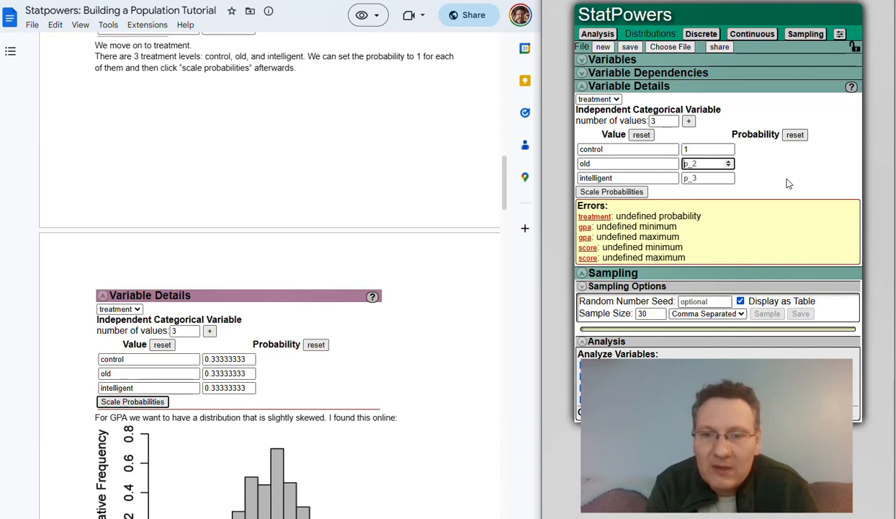
type("1")
key("Tab")
key("Tab")
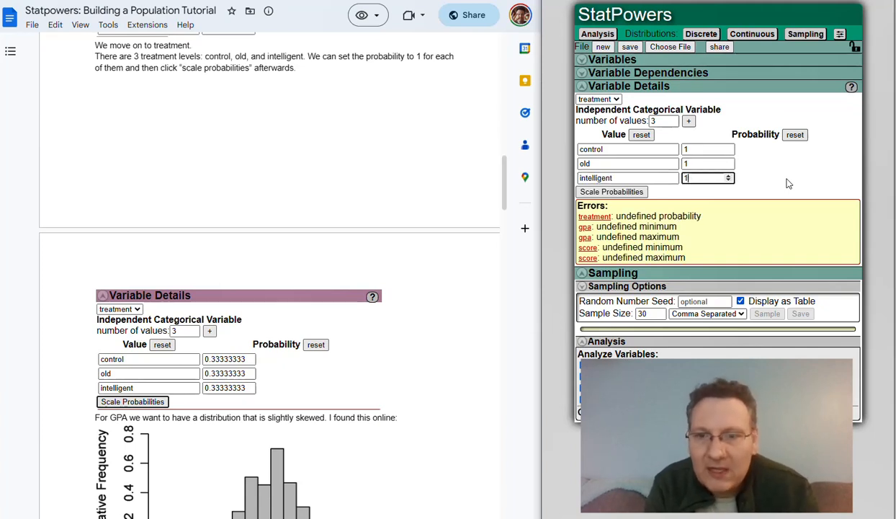
type("1")
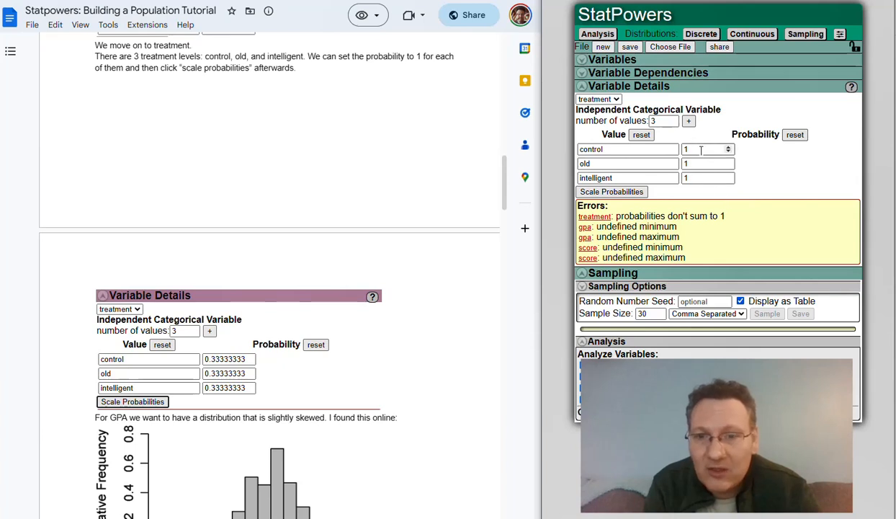
left_click(612, 193)
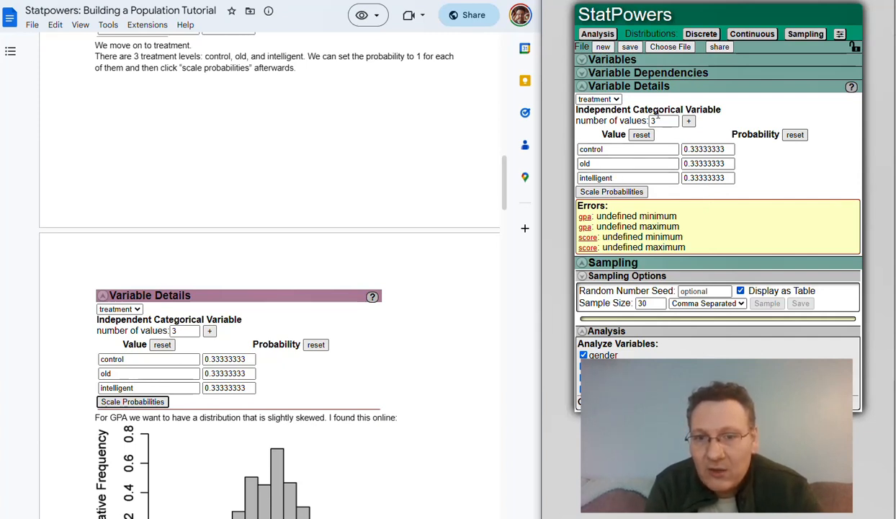
Switch to gpa and give it a moderate left skew distribution.
left_click(598, 100)
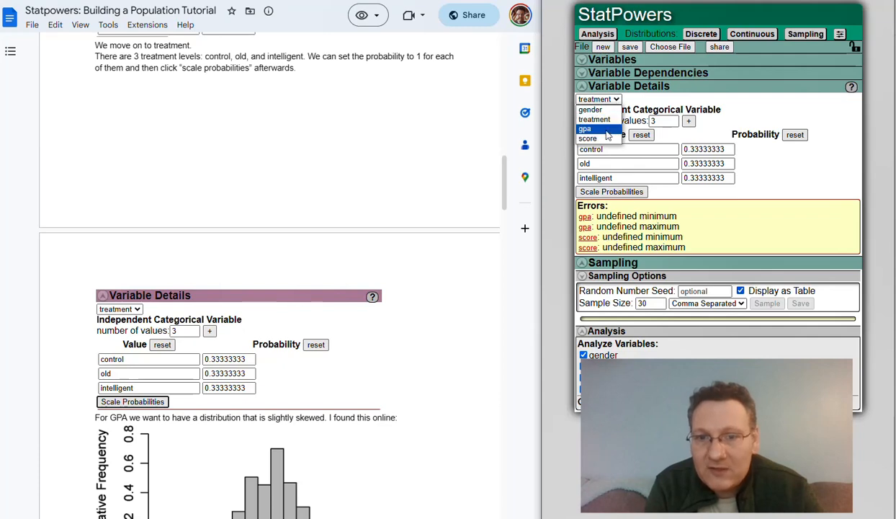
left_click(607, 129)
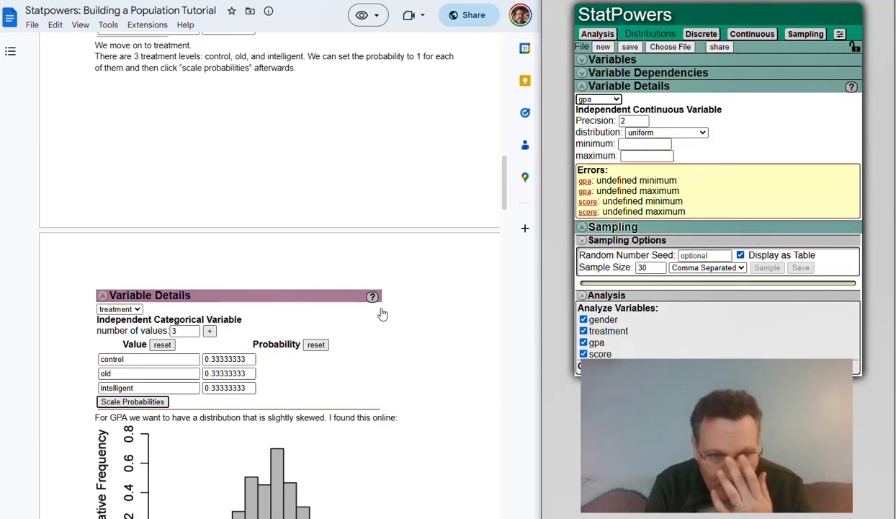
scroll(231, 371, "down", 5)
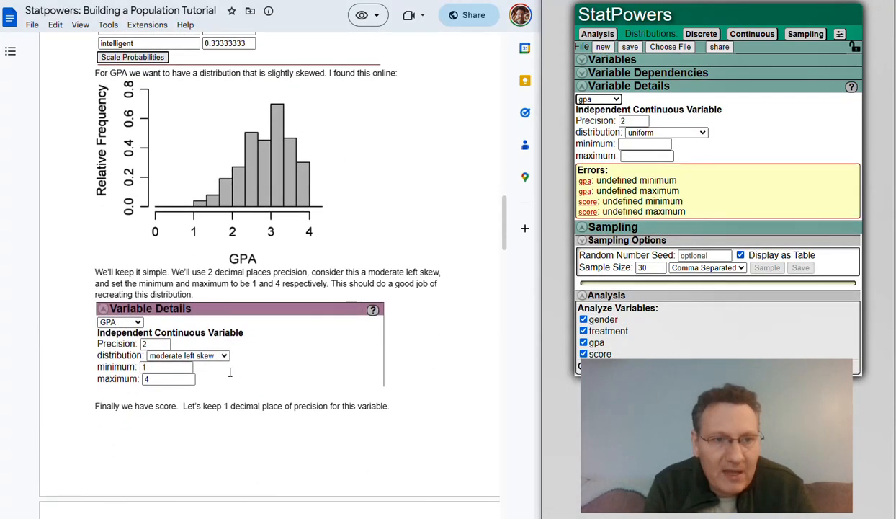
scroll(230, 371, "down", 1)
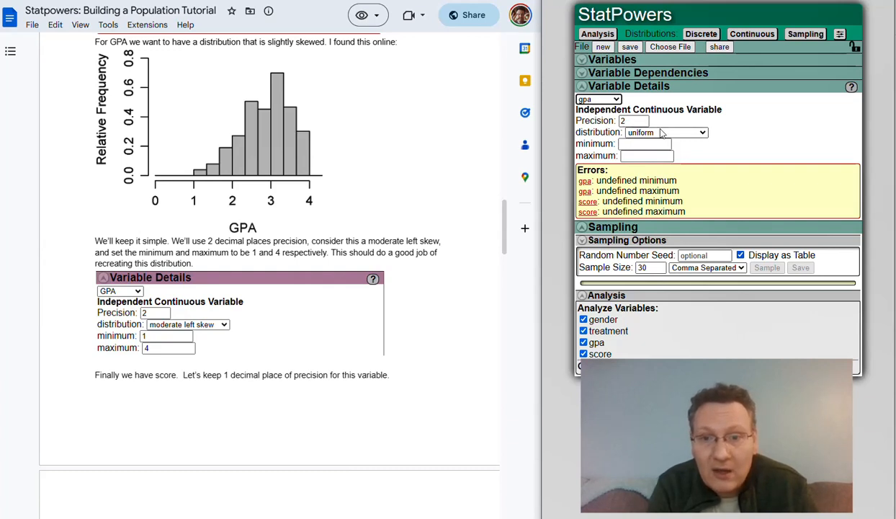
left_click(635, 133)
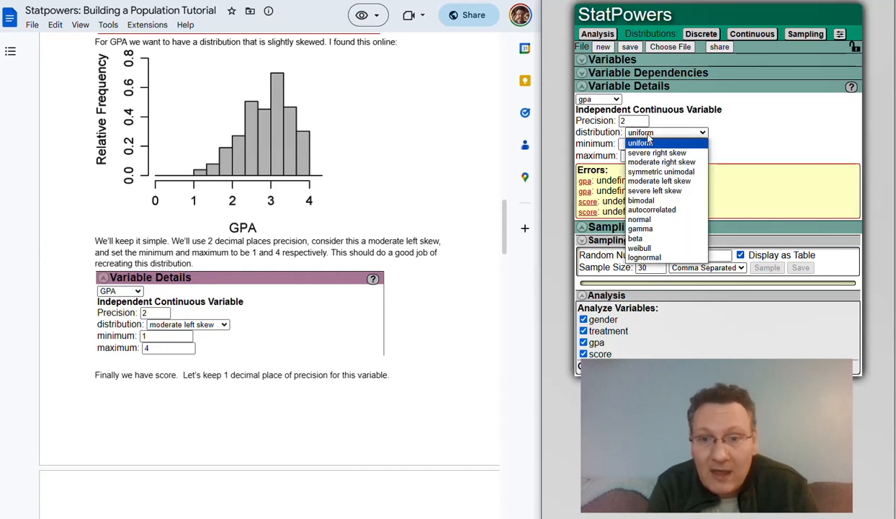
left_click(670, 181)
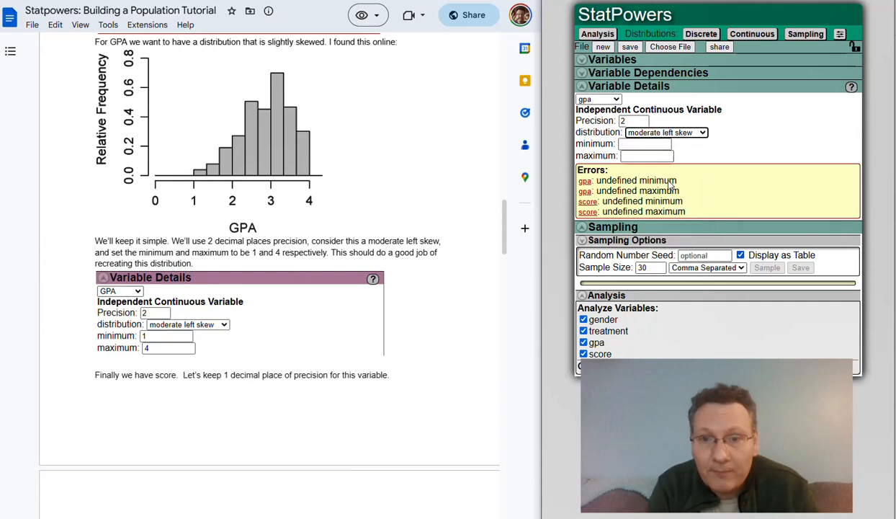
Set the gpa minimum to 1 and maximum to 4.
key("Tab")
type("1")
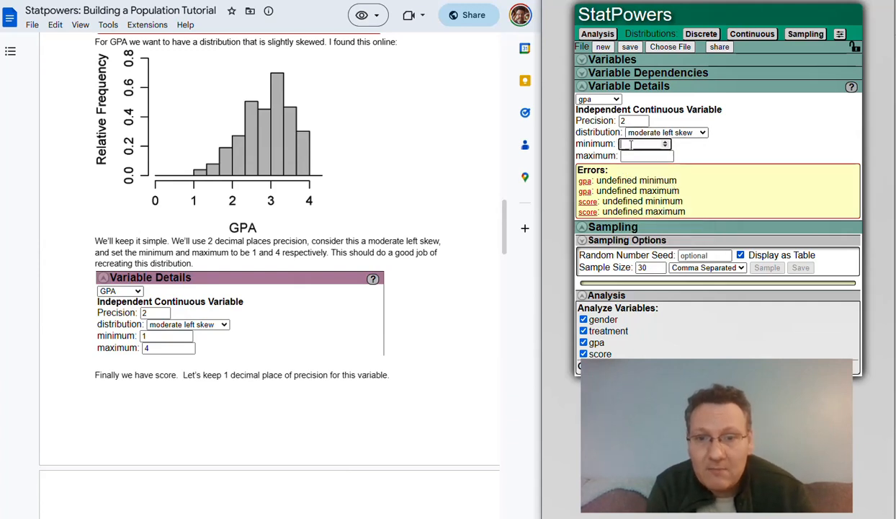
key("Tab")
type("4")
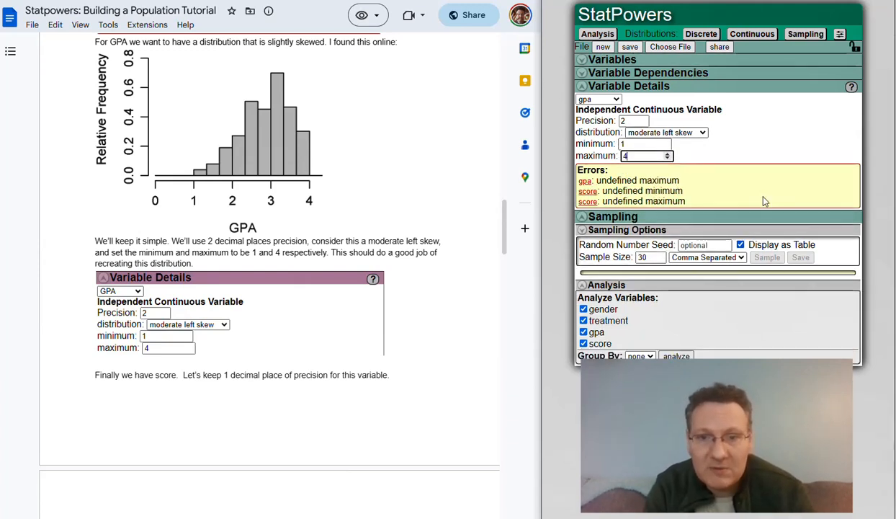
key("Tab")
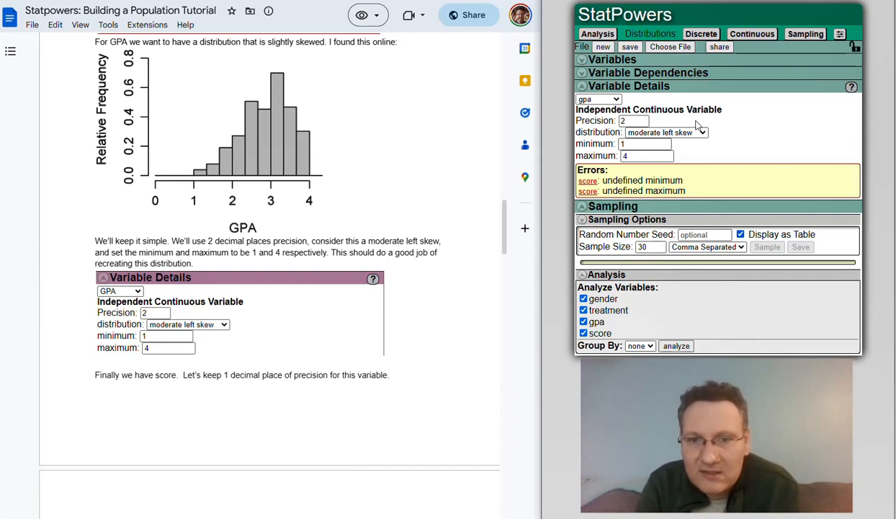
Switch to the score variable and keep its Discrete Dependency type.
left_click(609, 101)
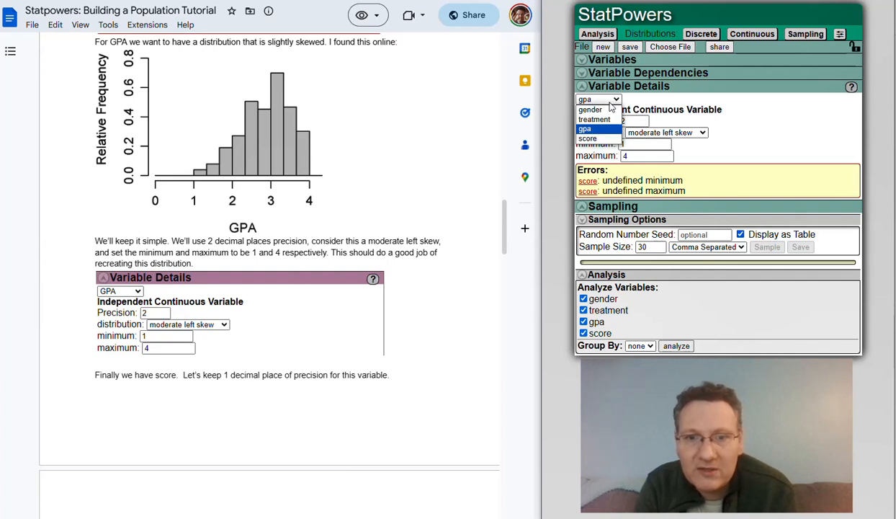
left_click(598, 139)
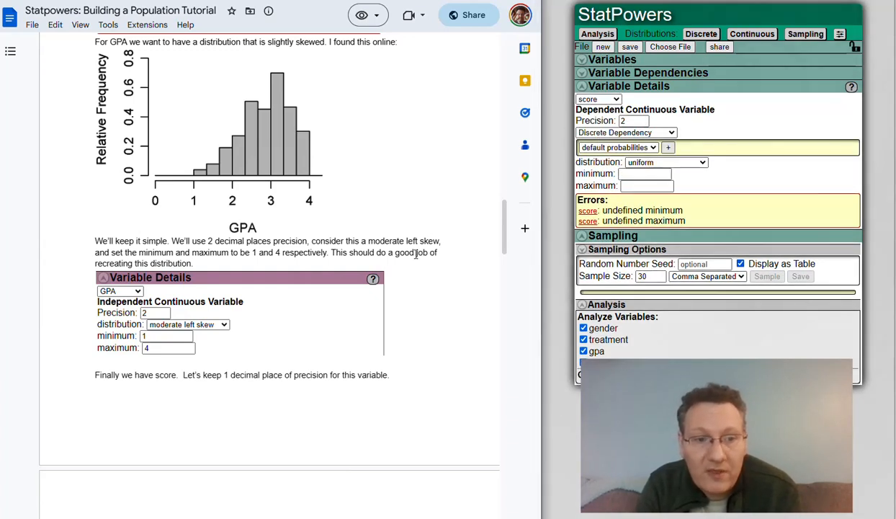
scroll(419, 262, "down", 5)
scroll(416, 254, "down", 3)
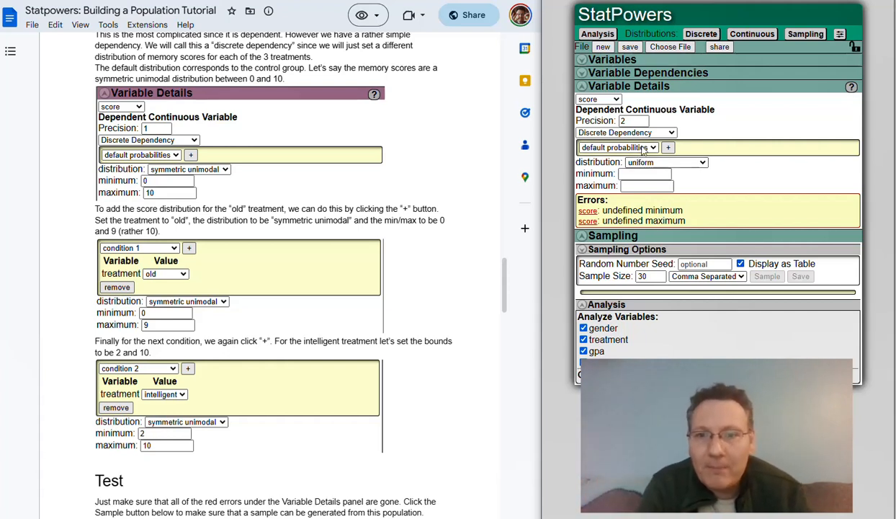
left_click(598, 134)
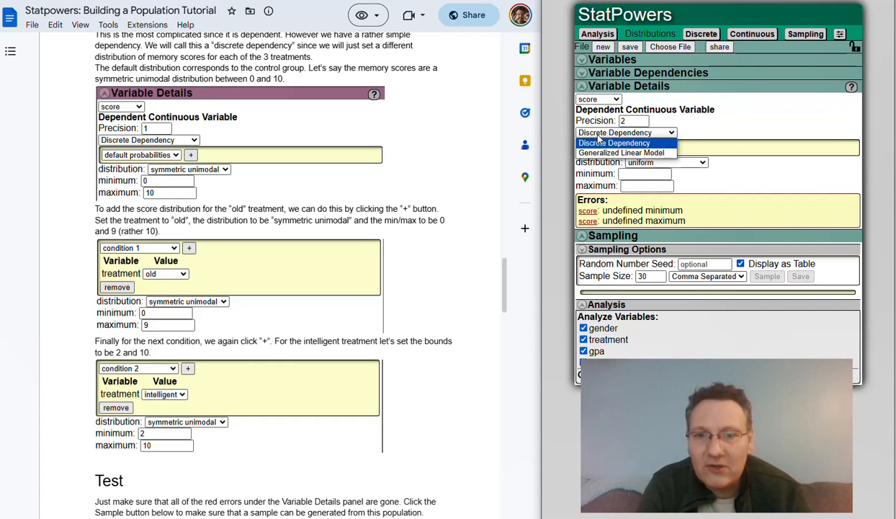
left_click(598, 142)
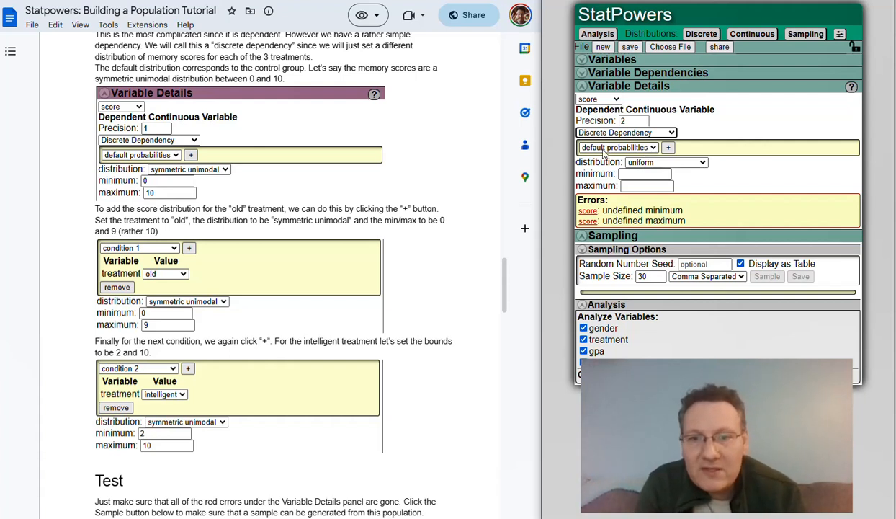
Make score's default distribution symmetric unimodal with minimum 0 and maximum 10.
left_click(657, 163)
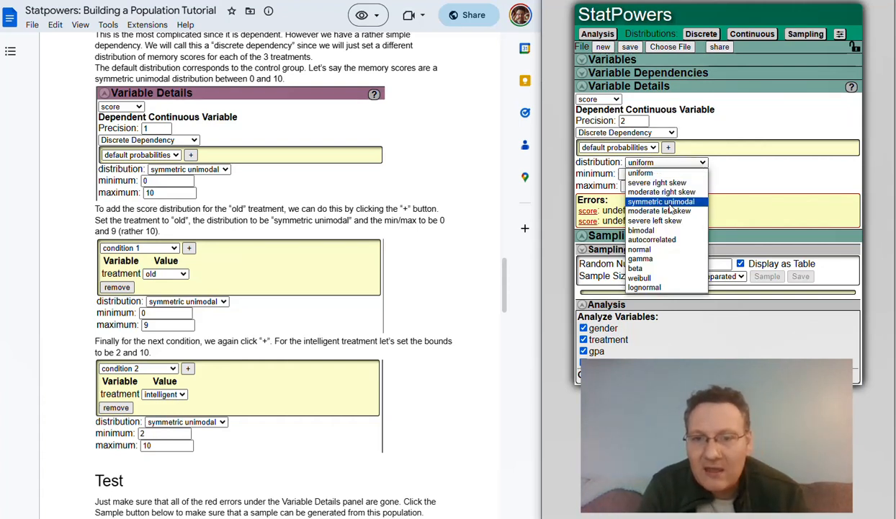
left_click(675, 205)
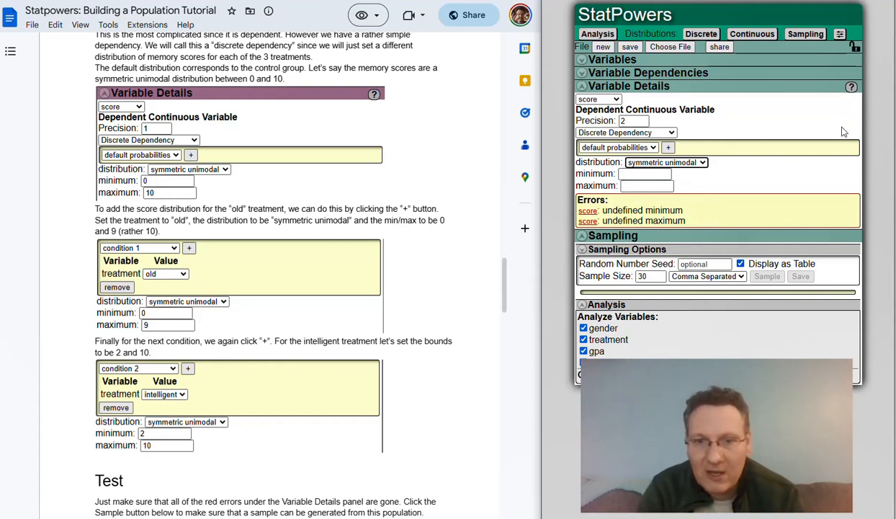
left_click(629, 175)
type("0")
key("Tab")
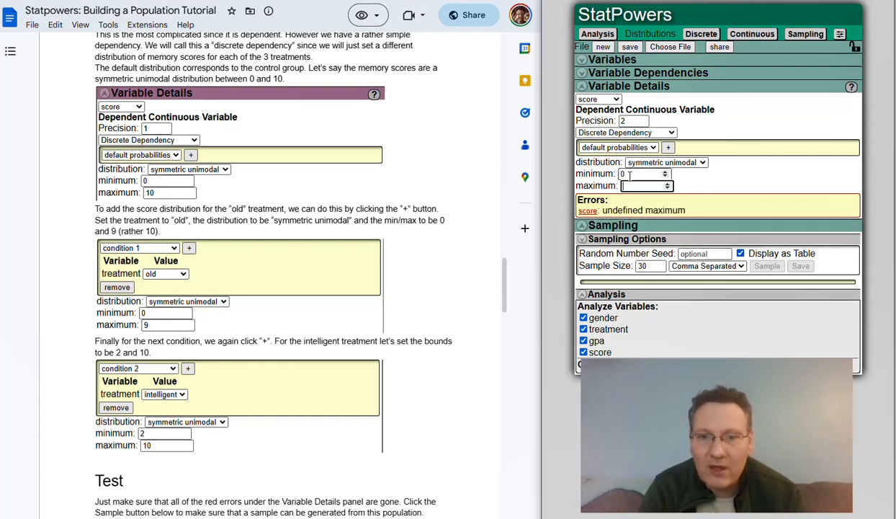
type("10")
key("Tab")
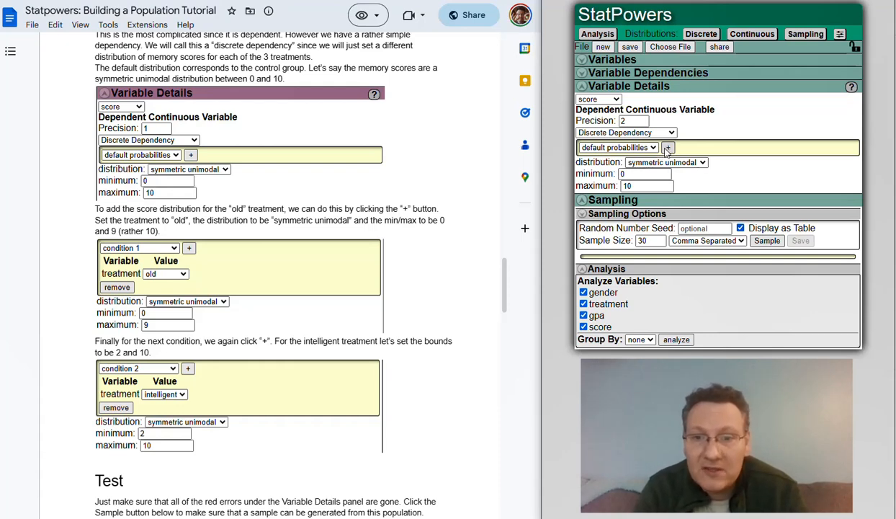
Add condition 1 for treatment old: symmetric unimodal, minimum 0, maximum 9.
left_click(667, 149)
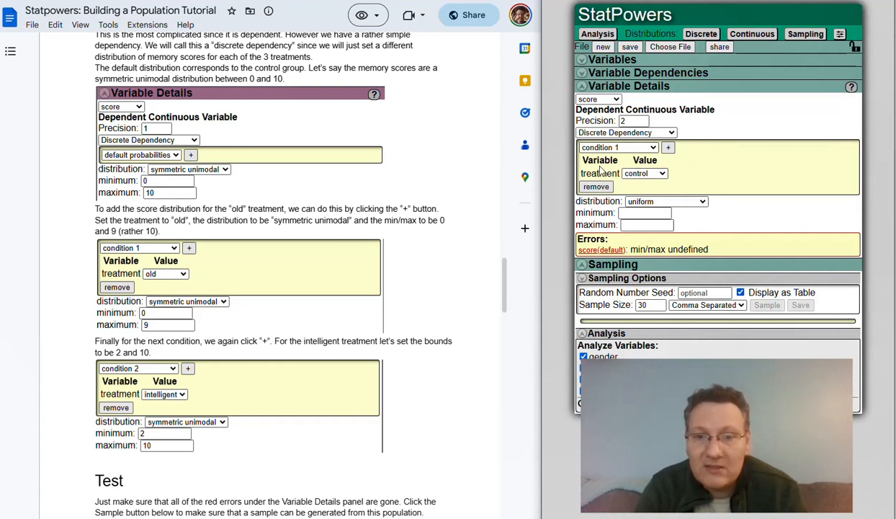
left_click(645, 173)
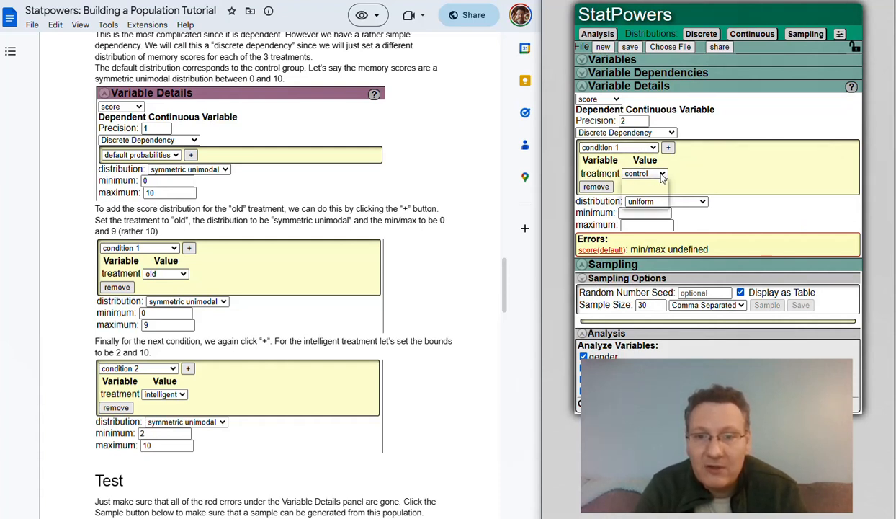
left_click(641, 192)
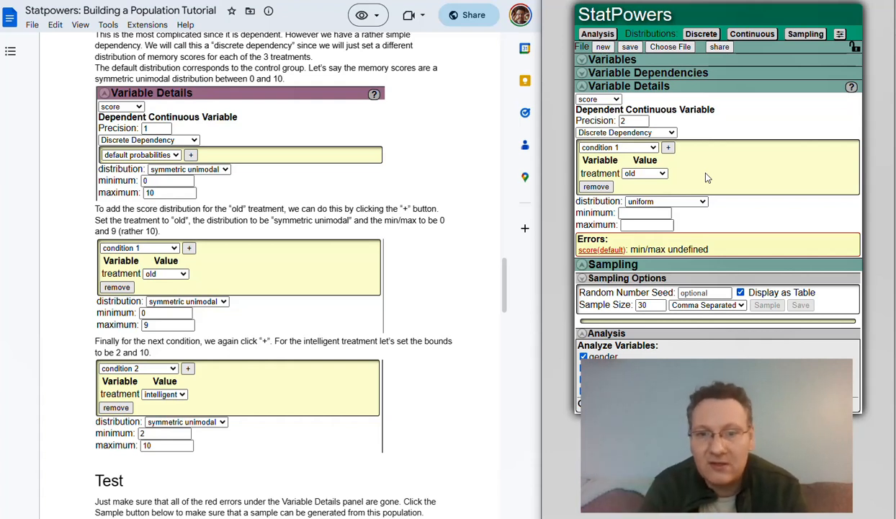
left_click(648, 203)
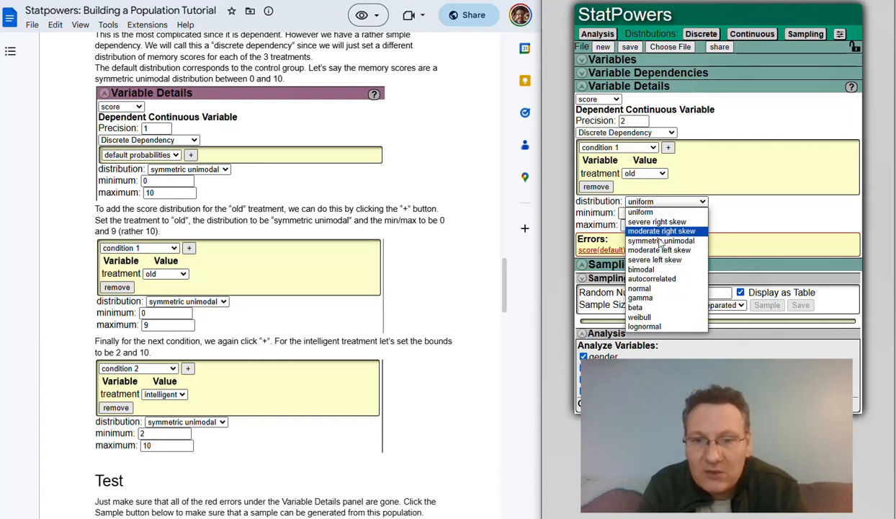
left_click(646, 241)
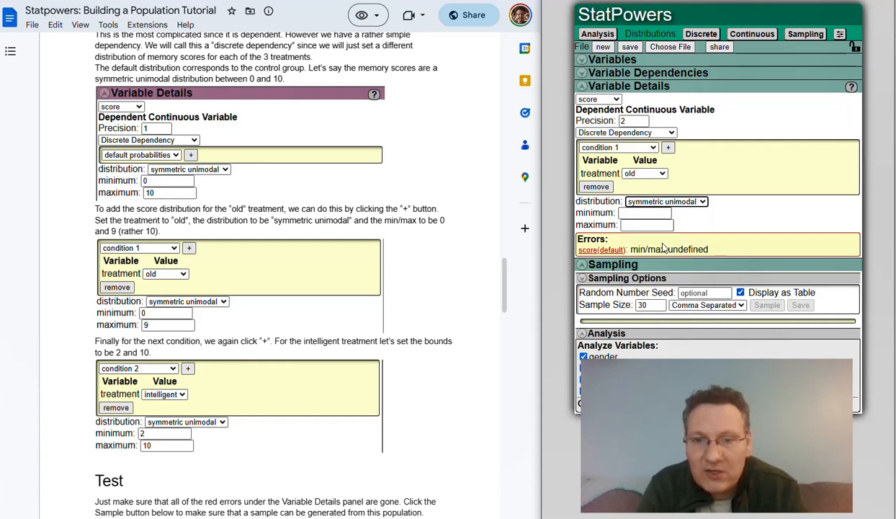
left_click(631, 213)
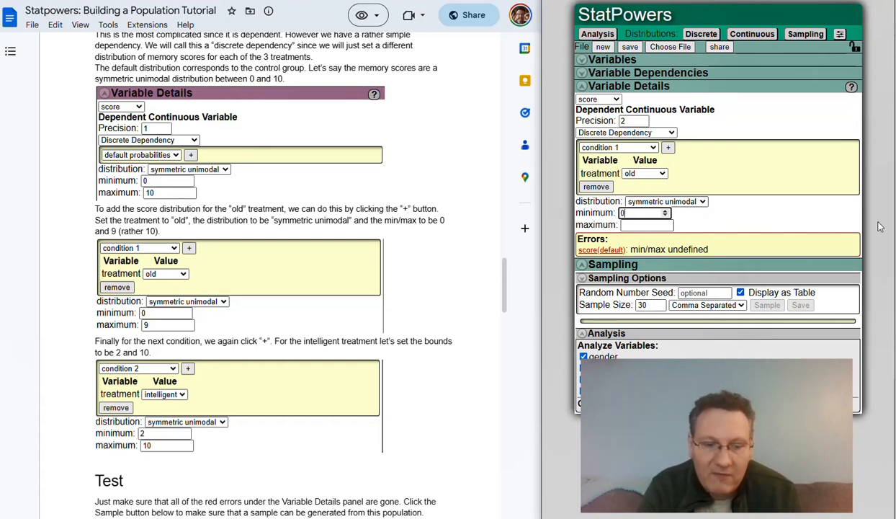
key("Tab")
type("9")
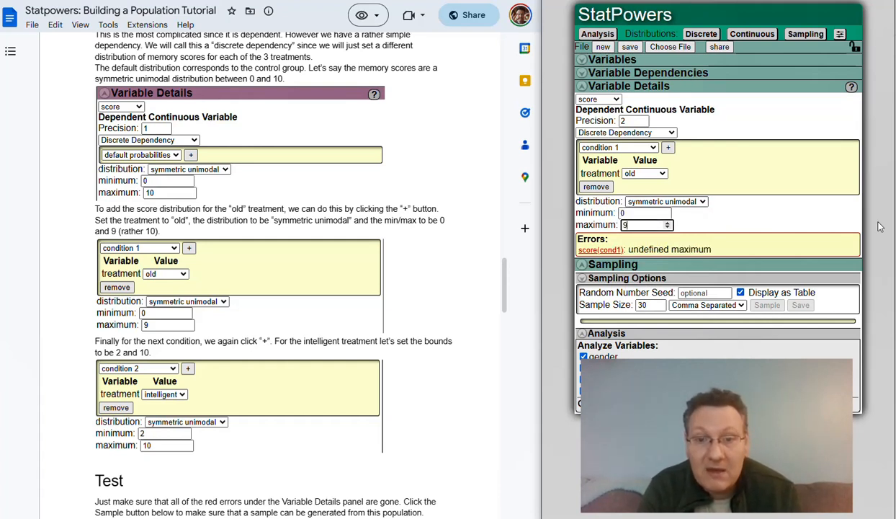
key("Tab")
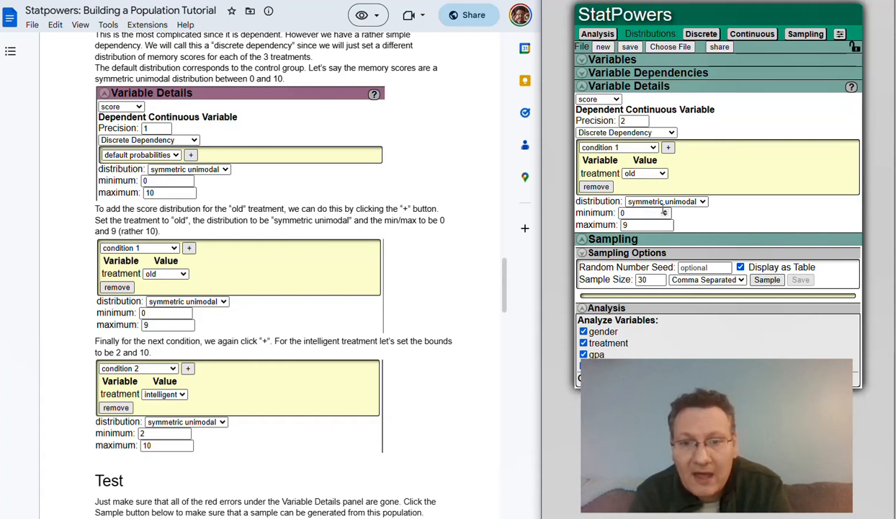
Add condition 2 for treatment intelligent: symmetric unimodal, minimum 2, maximum 10.
left_click(669, 148)
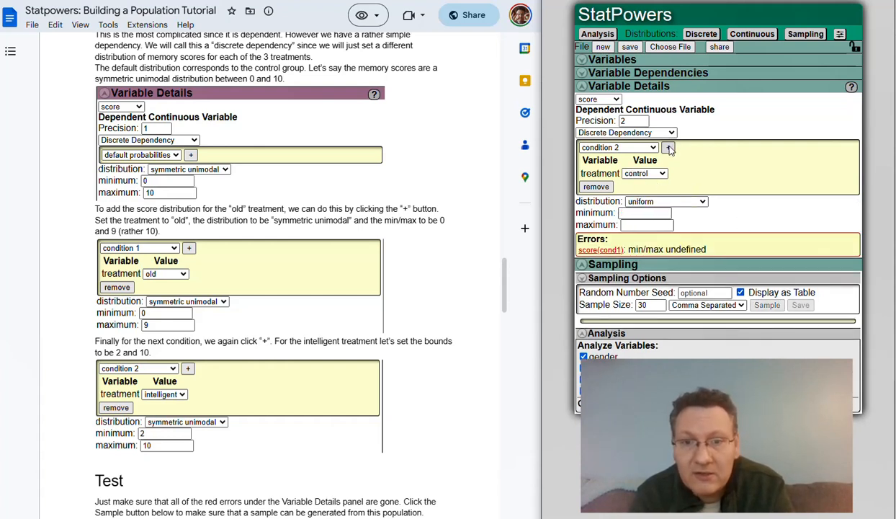
left_click(651, 173)
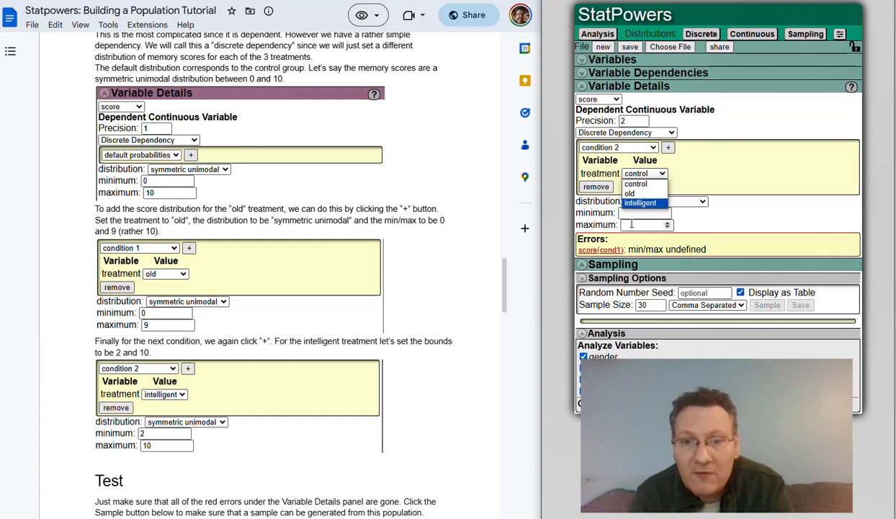
left_click(640, 202)
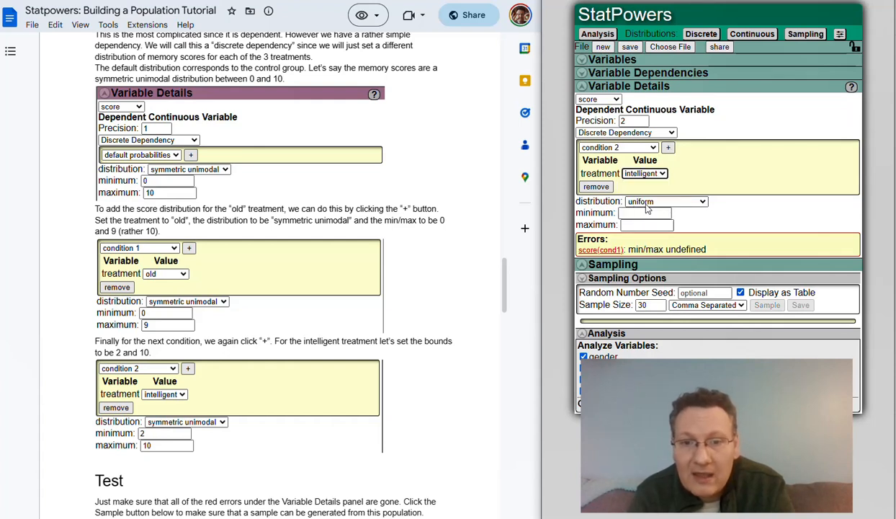
left_click(647, 204)
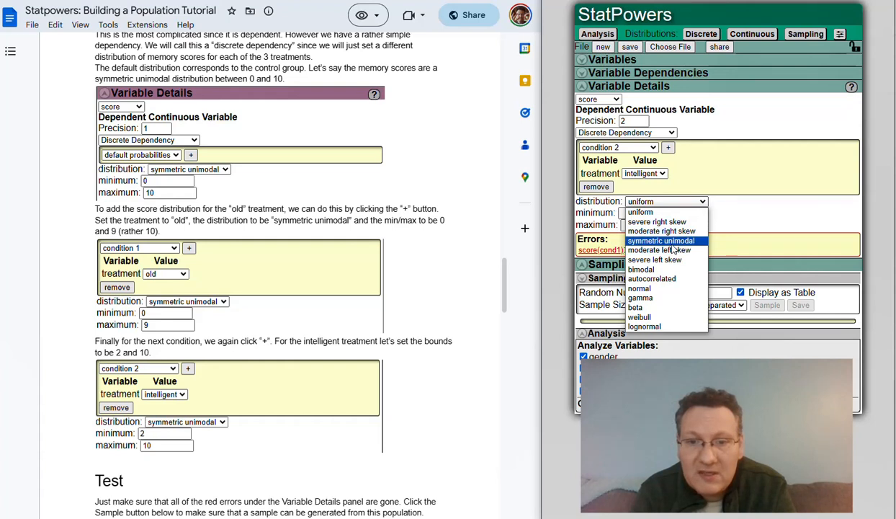
left_click(670, 242)
left_click(620, 212)
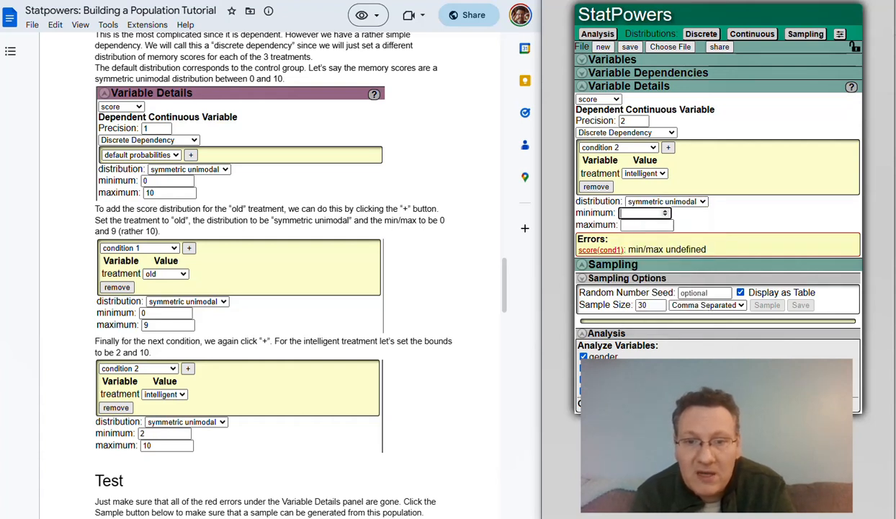
type("2")
key("Tab")
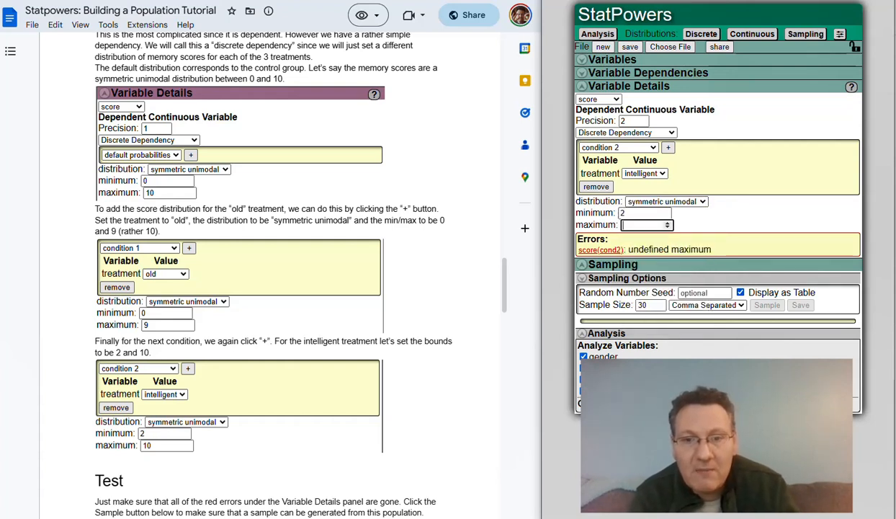
type("10")
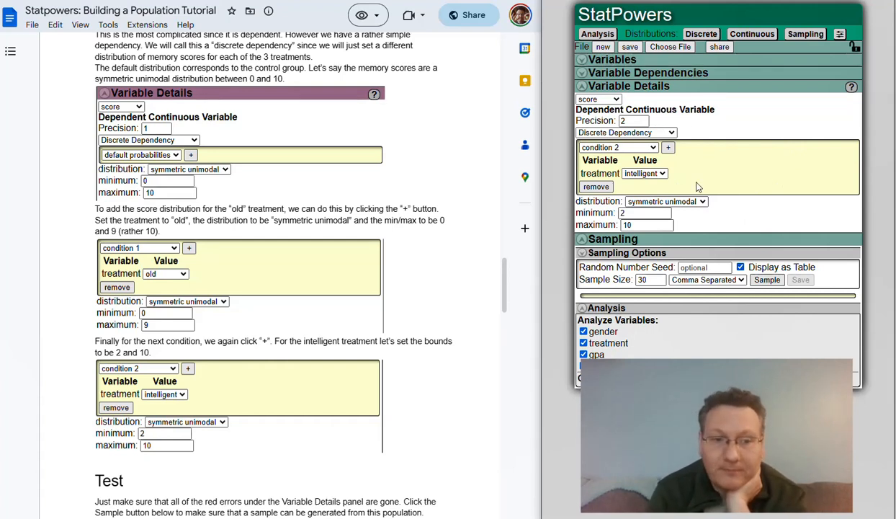
Lower score precision from 2 to 1 decimal place and draw test samples.
left_click(638, 92)
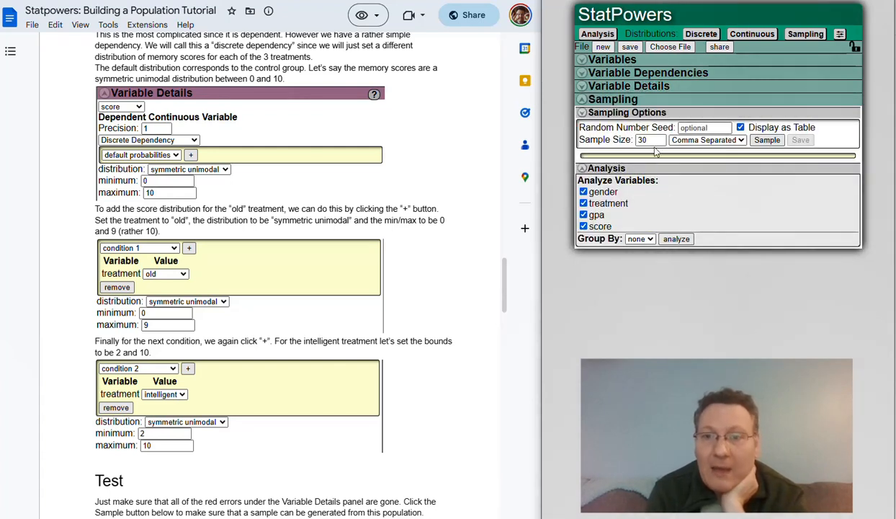
left_click(762, 141)
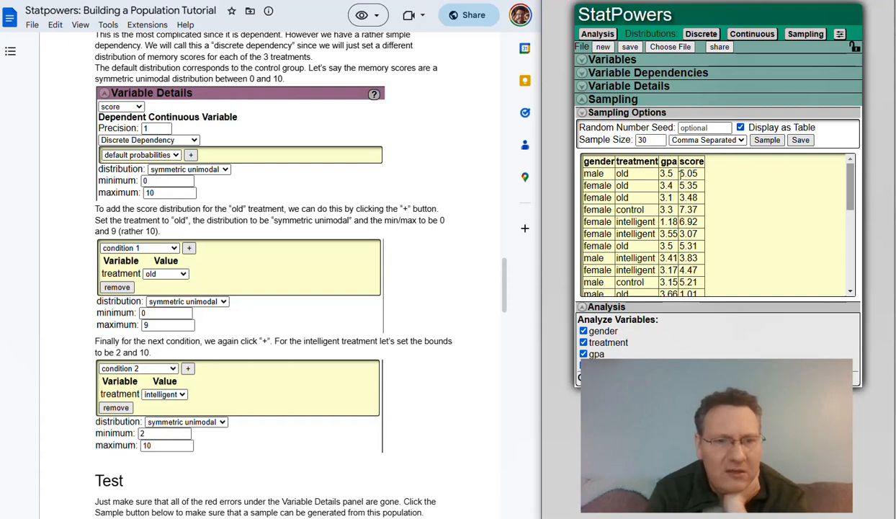
left_click(647, 90)
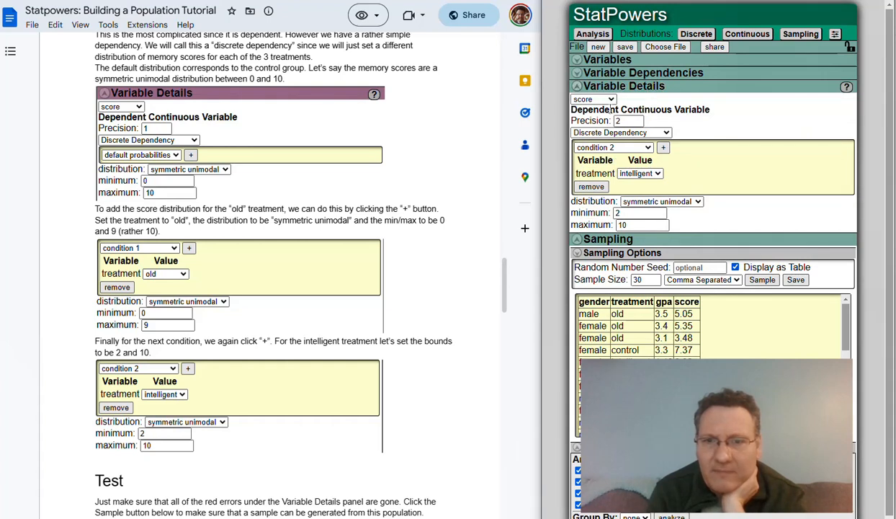
left_click(638, 123)
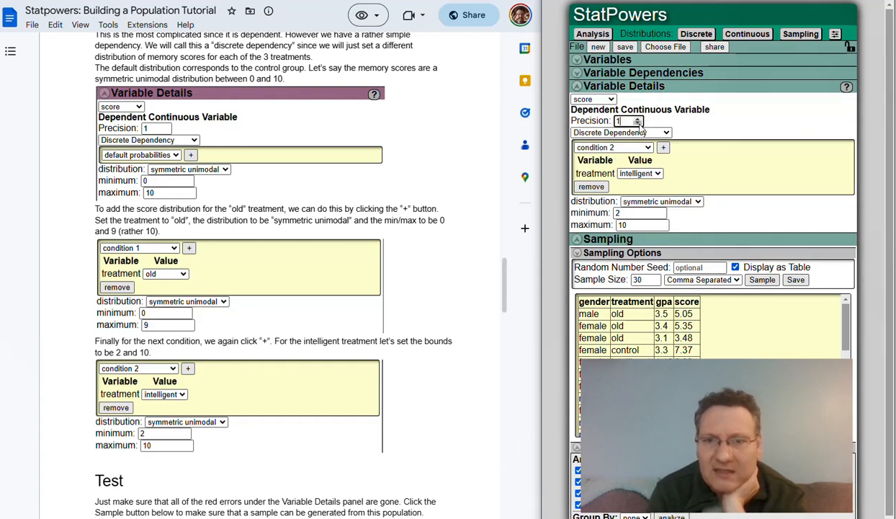
left_click(762, 279)
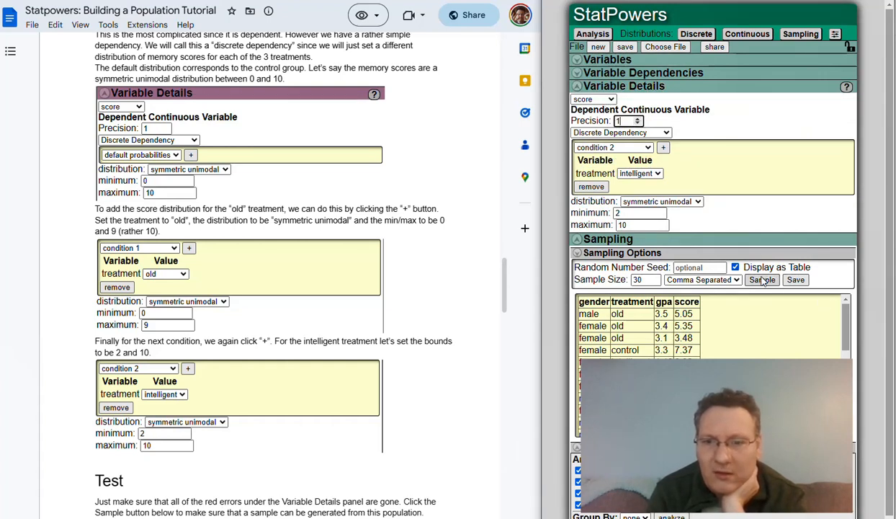
left_click(643, 87)
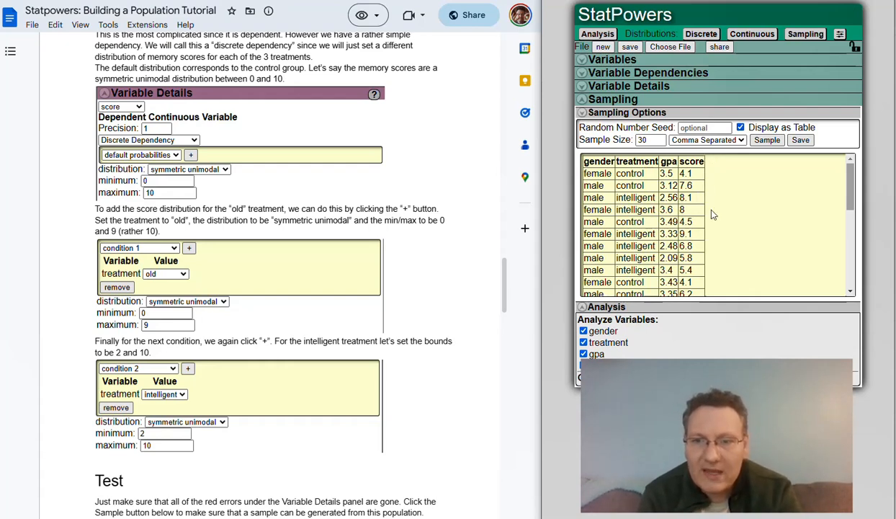
Regenerate the 30-row sample several times and scroll through the results.
scroll(721, 173, "down", 3)
scroll(735, 160, "up", 3)
left_click(767, 140)
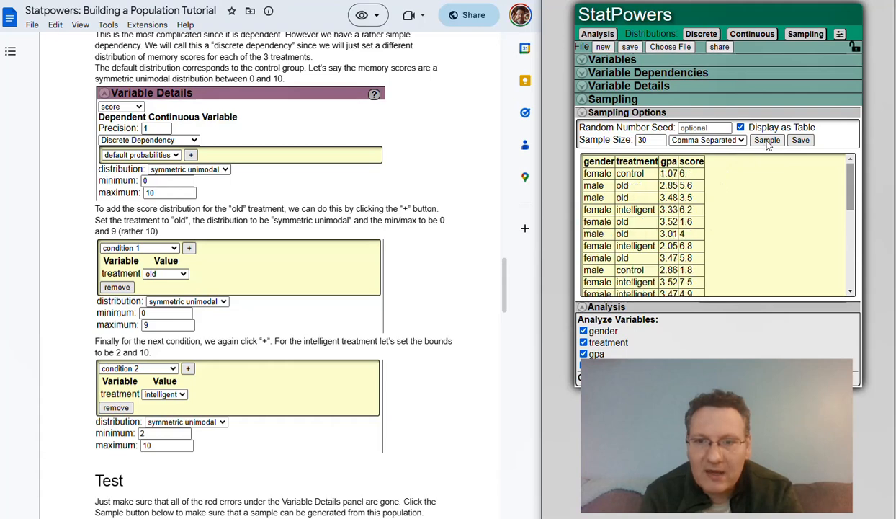
left_click(767, 141)
left_click(768, 142)
left_click(767, 141)
left_click(767, 141)
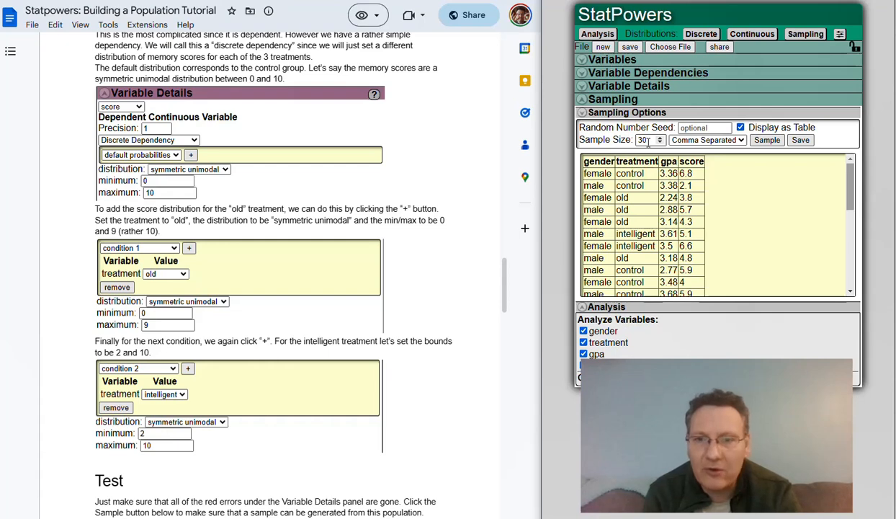
scroll(663, 256, "down", 5)
scroll(654, 252, "up", 5)
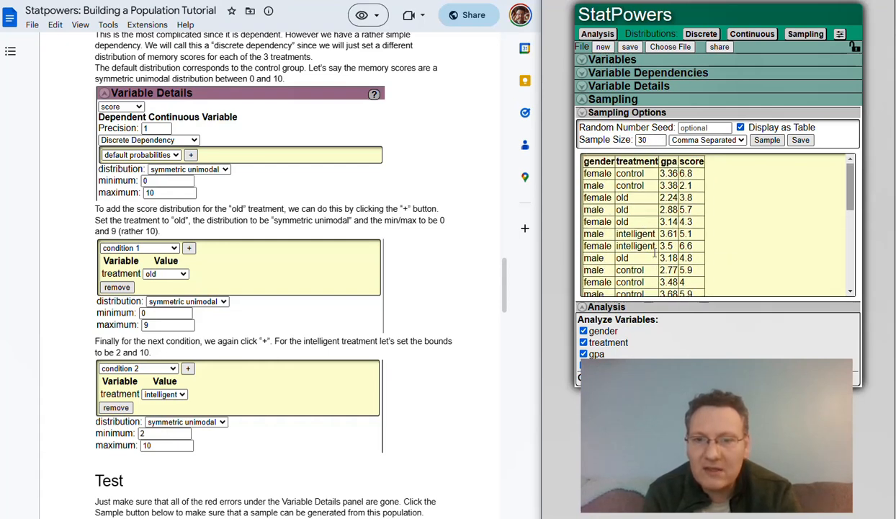
scroll(654, 253, "down", 5)
scroll(634, 271, "up", 5)
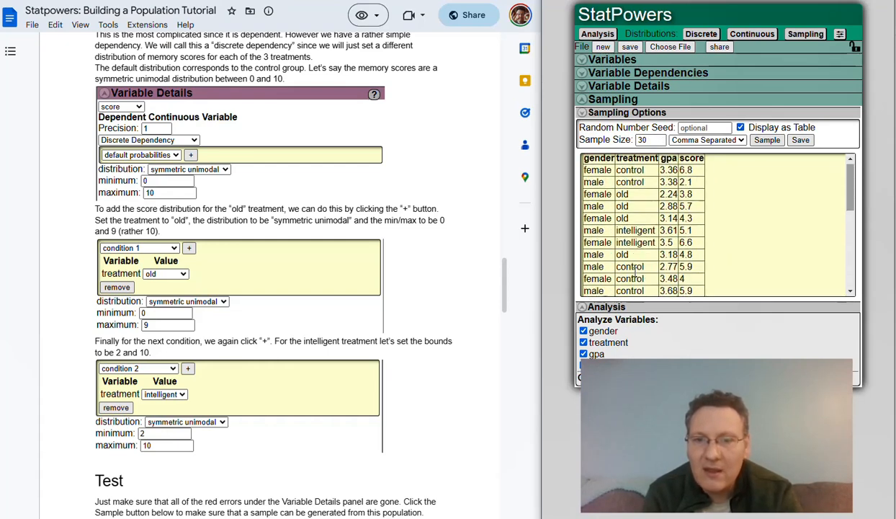
scroll(634, 271, "up", 1)
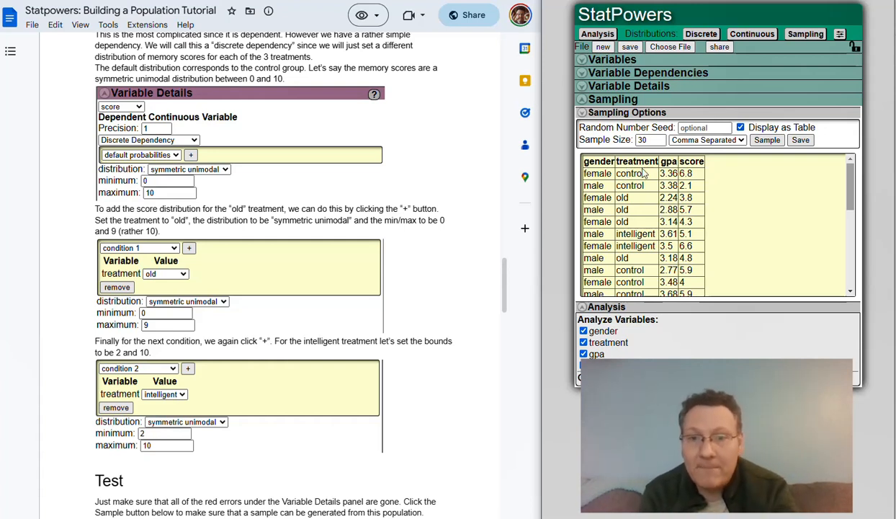
Switch the sampling method to Stratified and add a first stratum of 10 for the control treatment.
left_click(610, 114)
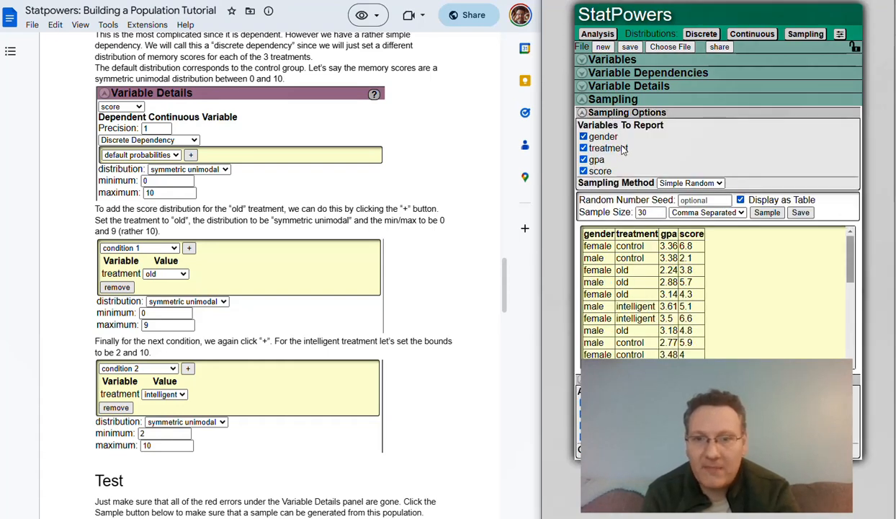
left_click(692, 184)
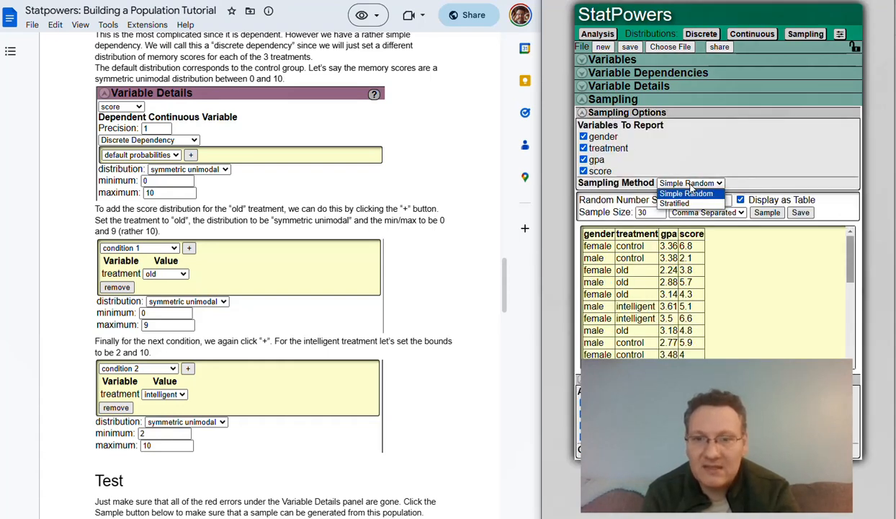
left_click(675, 204)
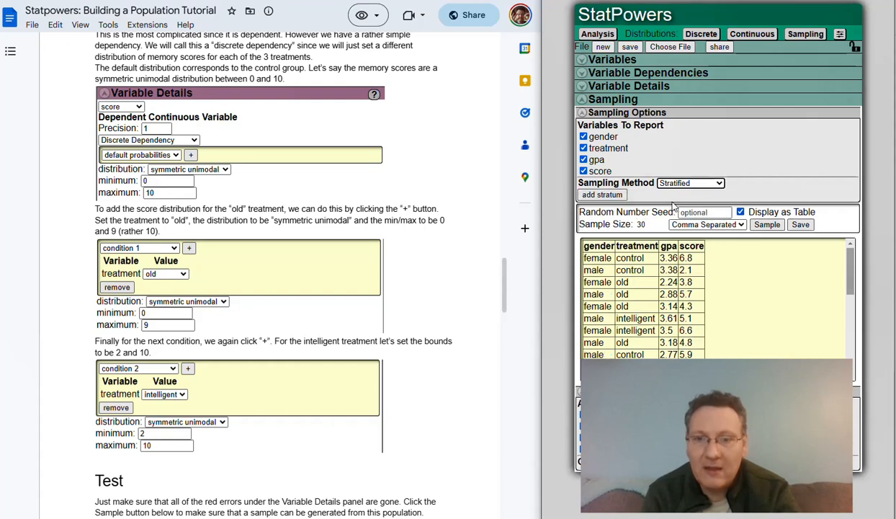
left_click(602, 197)
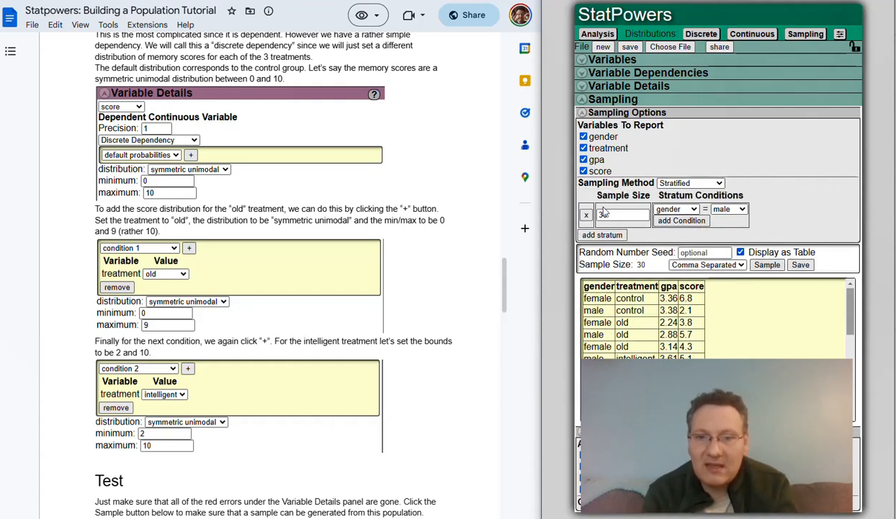
double_click(603, 214)
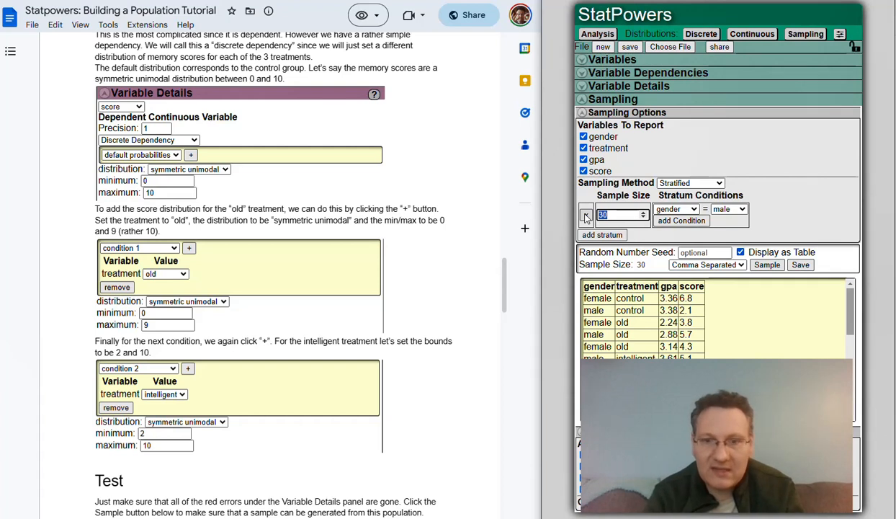
type("10")
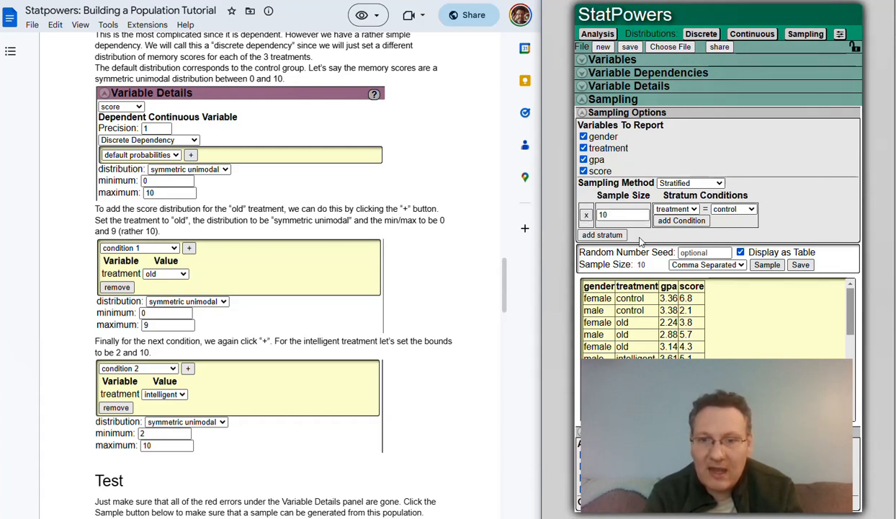
Add a second stratum of 10 limited to treatment = old.
left_click(603, 235)
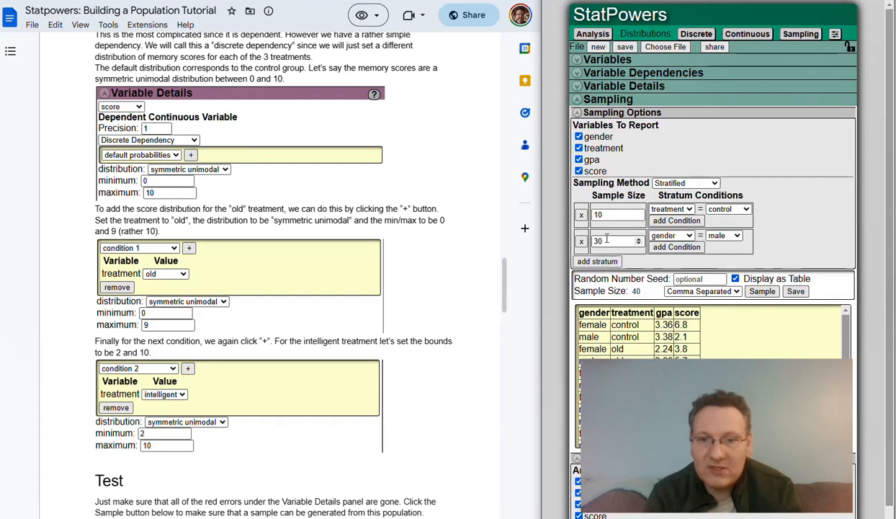
double_click(599, 241)
left_click(671, 235)
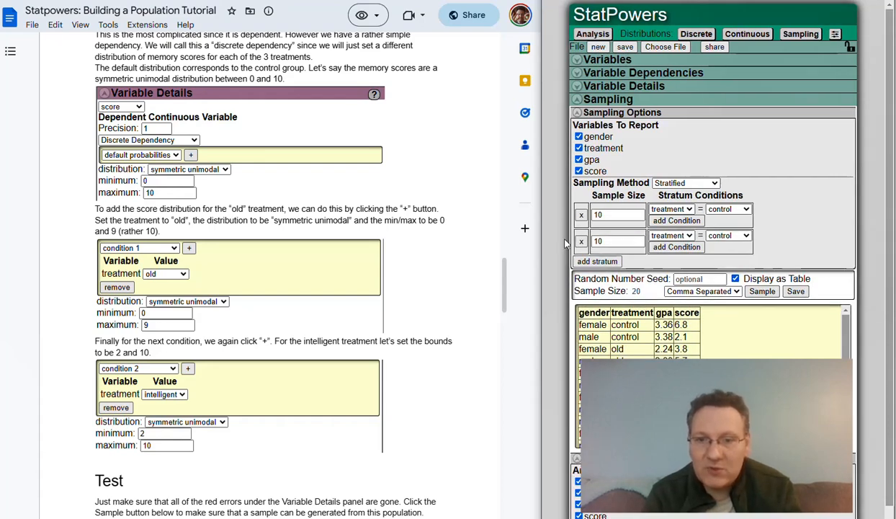
left_click(669, 256)
left_click(728, 236)
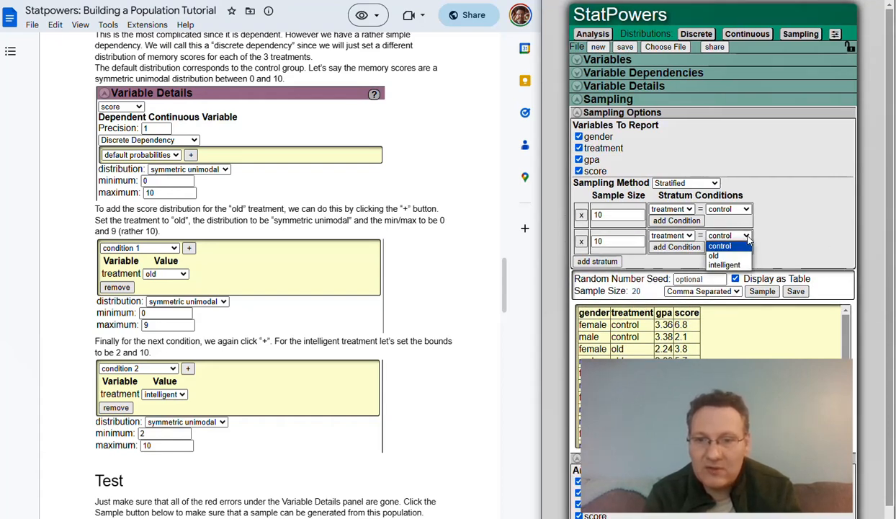
left_click(716, 253)
Add a third stratum of 10 for treatment = intelligent and draw the 30-row stratified sample.
left_click(597, 262)
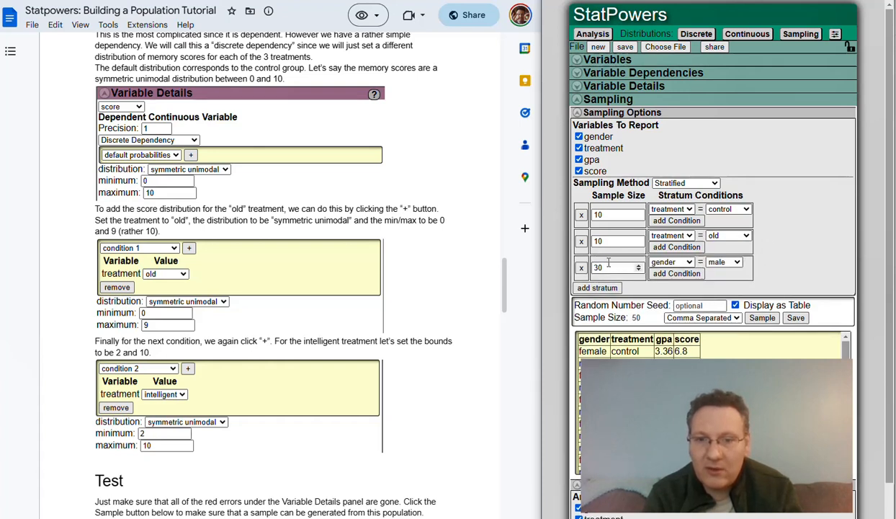
left_click(614, 266)
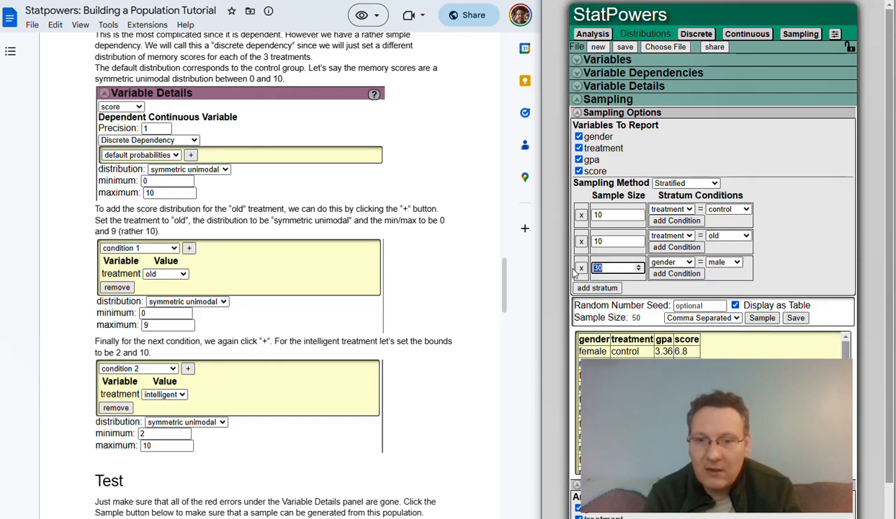
left_click(671, 262)
left_click(669, 282)
left_click(726, 262)
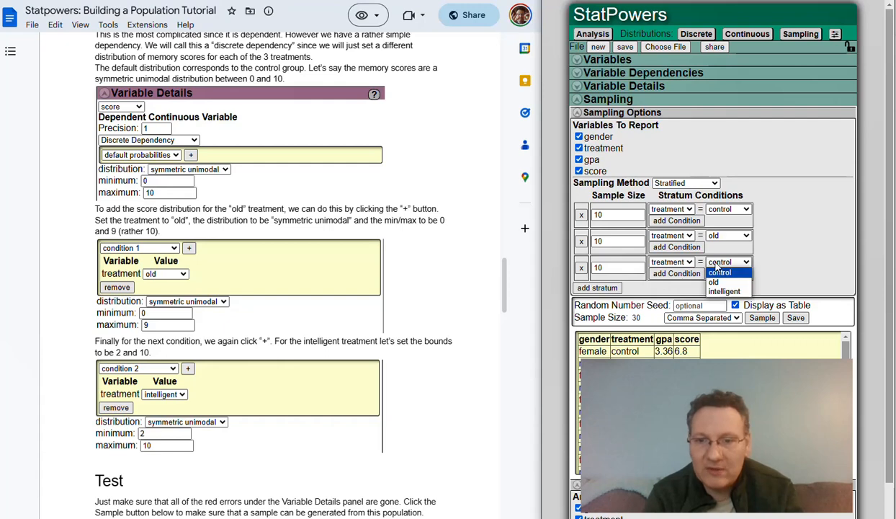
left_click(720, 291)
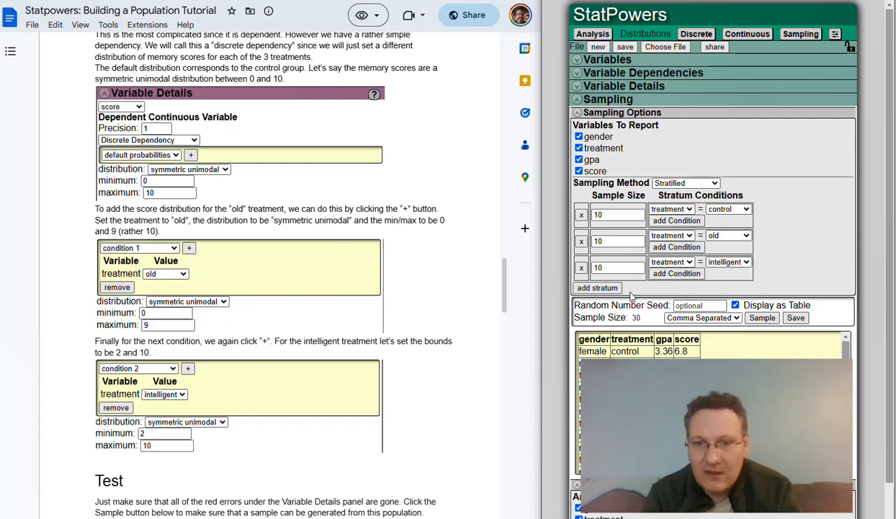
left_click(761, 318)
left_click(761, 318)
Review the 30-row sample table, then fold away the Sampling Options and stratum settings.
scroll(733, 412, "down", 3)
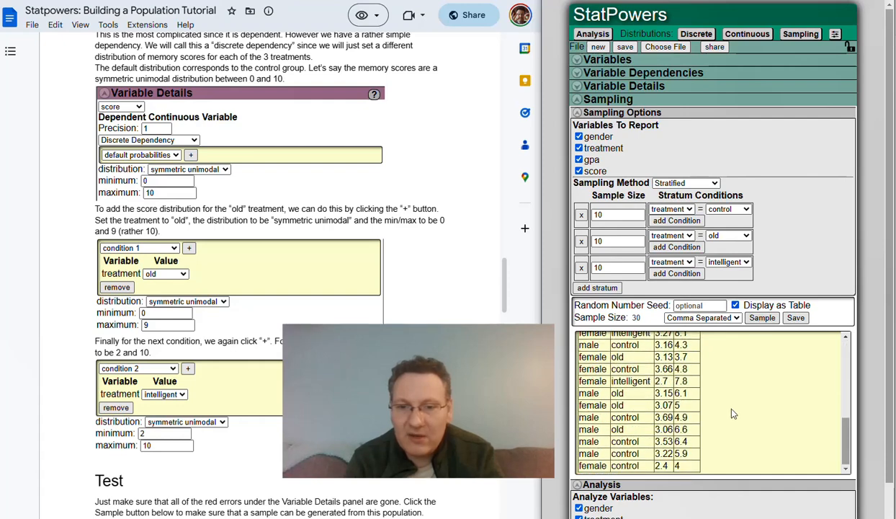
scroll(733, 413, "up", 3)
scroll(716, 446, "up", 2)
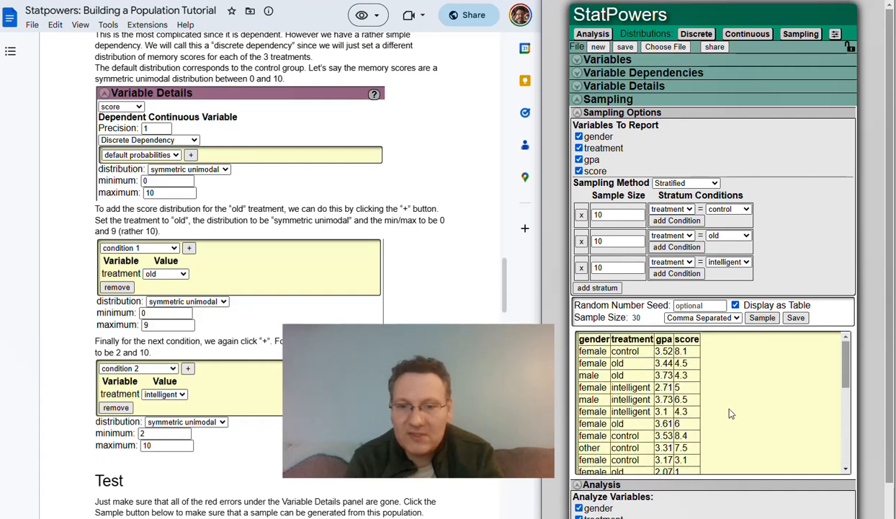
scroll(716, 446, "down", 2)
scroll(717, 446, "down", 4)
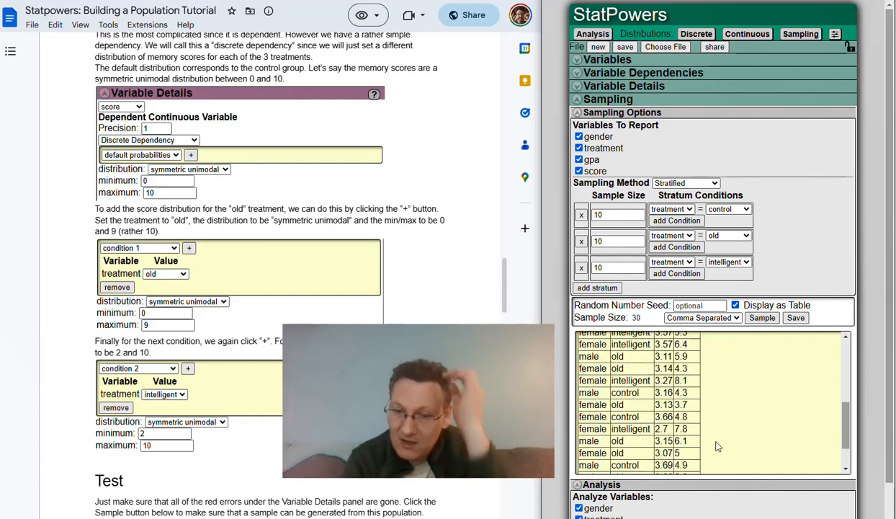
scroll(717, 446, "up", 5)
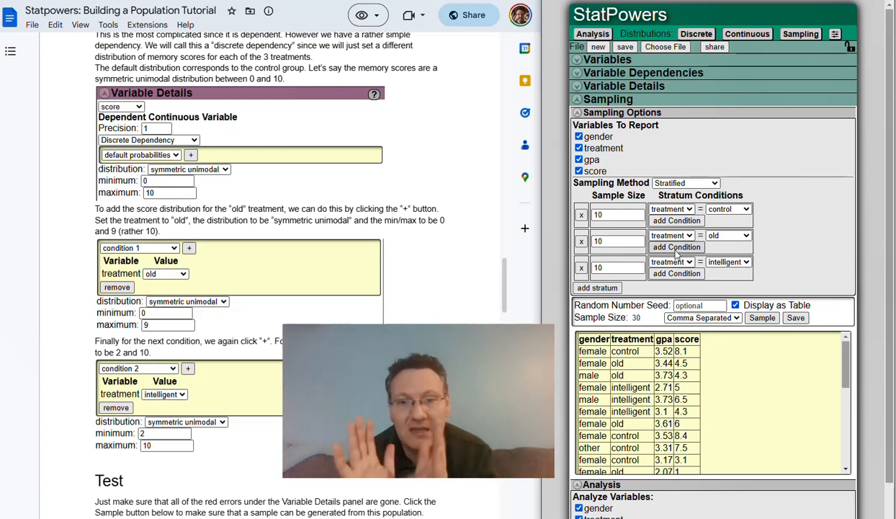
left_click(607, 243)
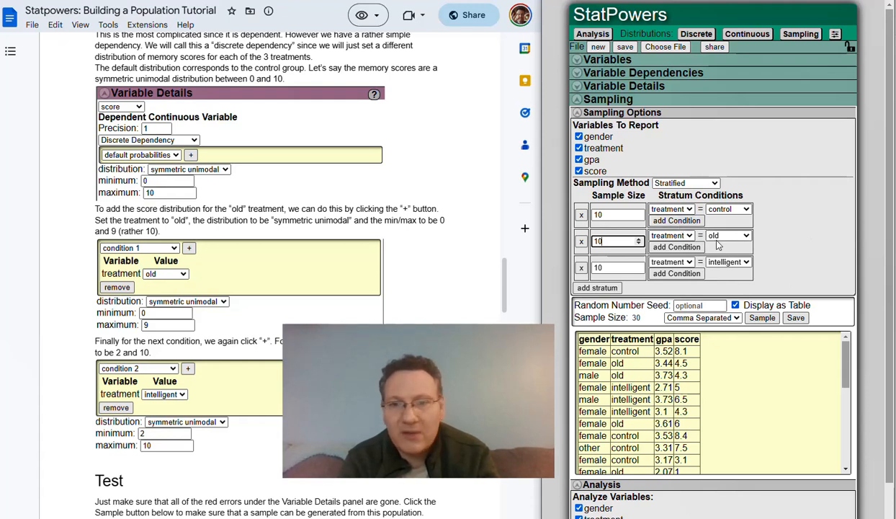
left_click(639, 117)
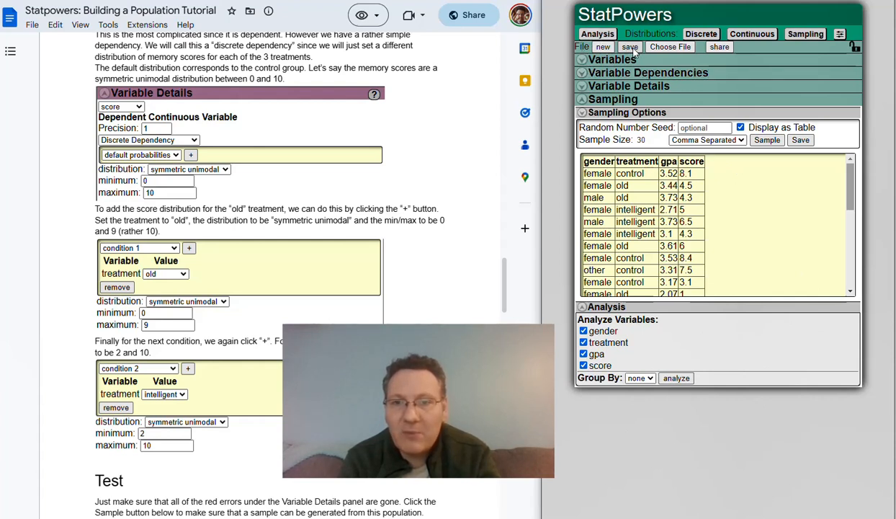
Lock the population, replacing the generated key with a custom keyphrase.
left_click(853, 49)
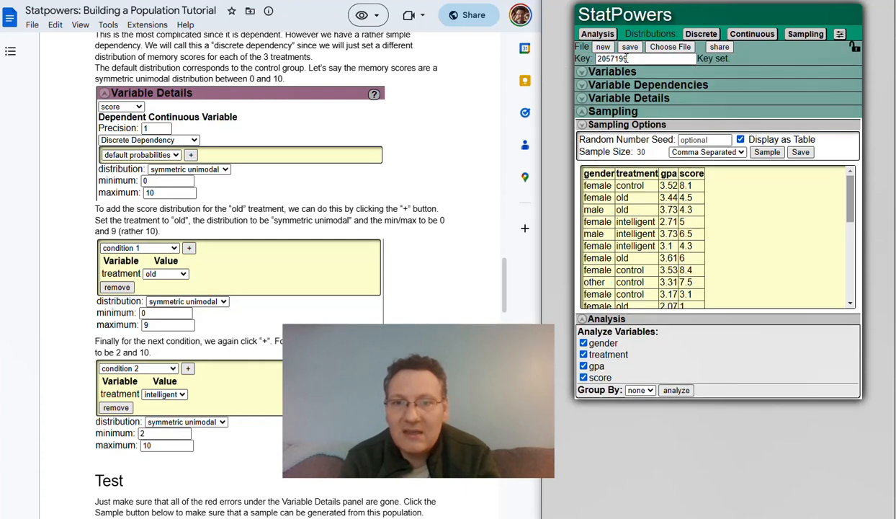
left_click_drag(626, 59, 601, 60)
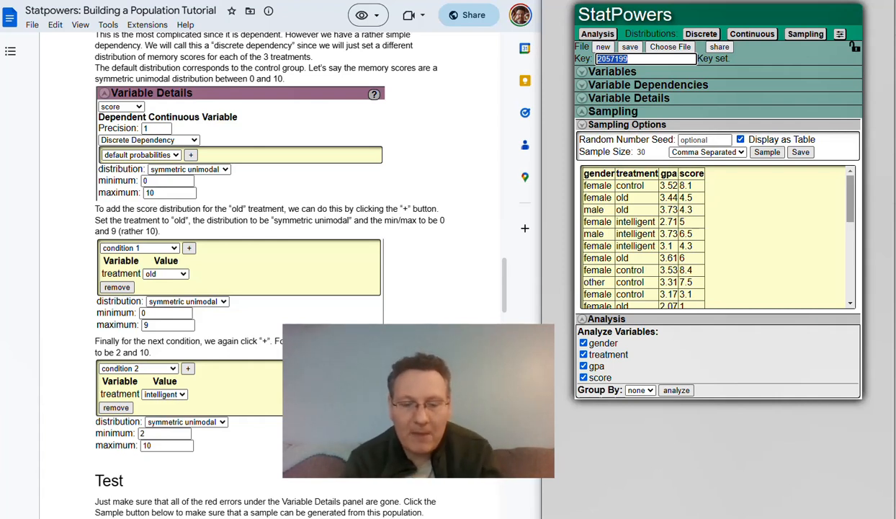
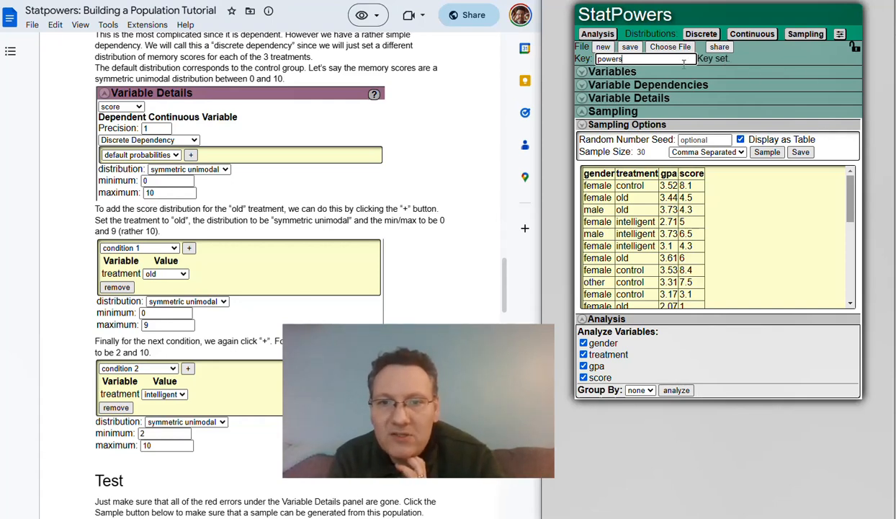
left_click(731, 72)
left_click(731, 73)
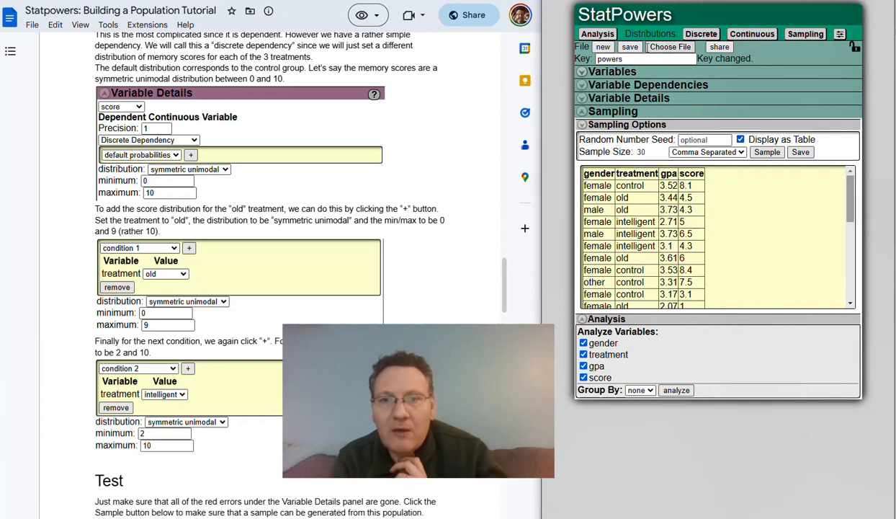
Save the population to a file and generate a short tinyurl share link.
left_click(629, 48)
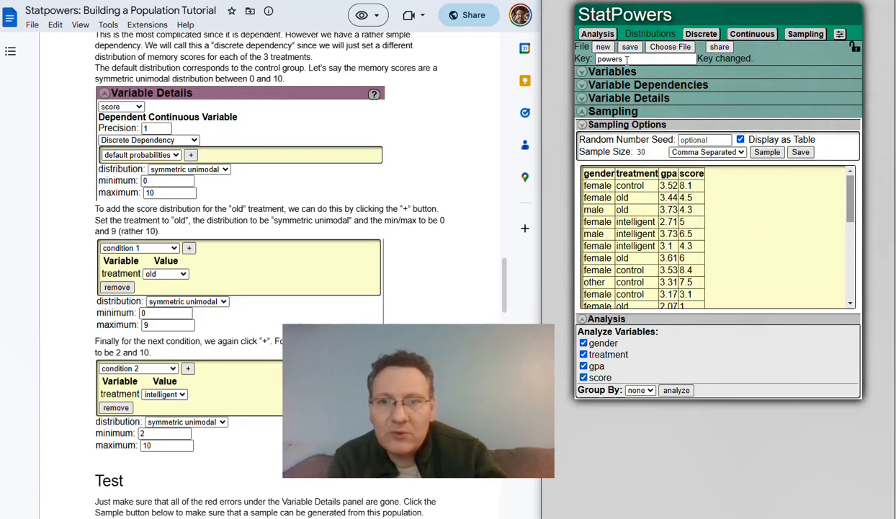
left_click(720, 47)
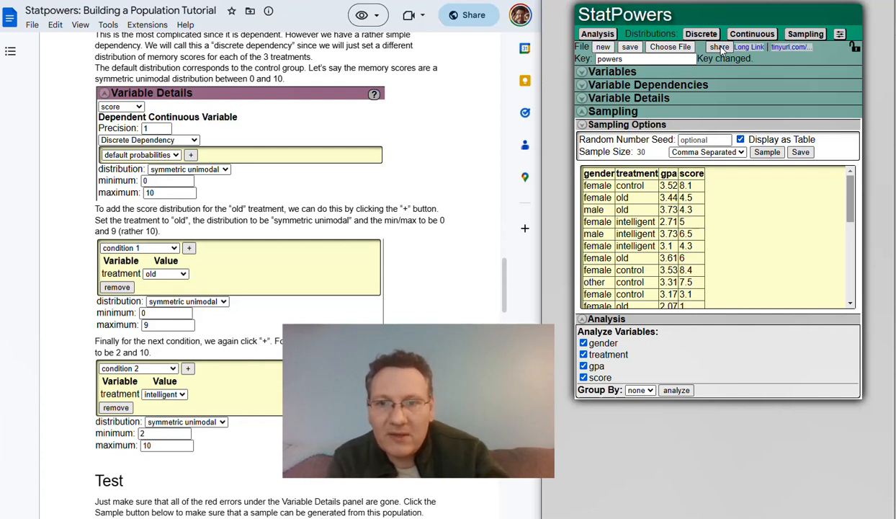
left_click(796, 48)
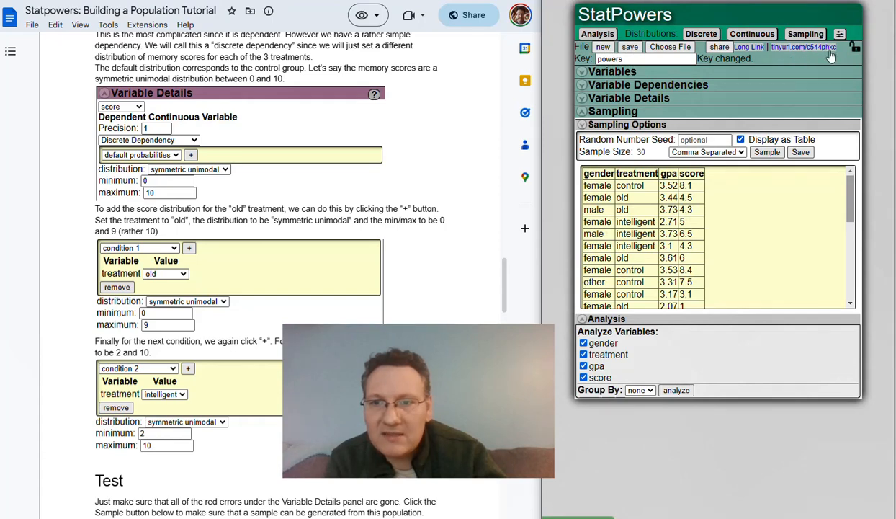
Load the shared population from the tinyurl link and test the locked section headers.
left_click(792, 51)
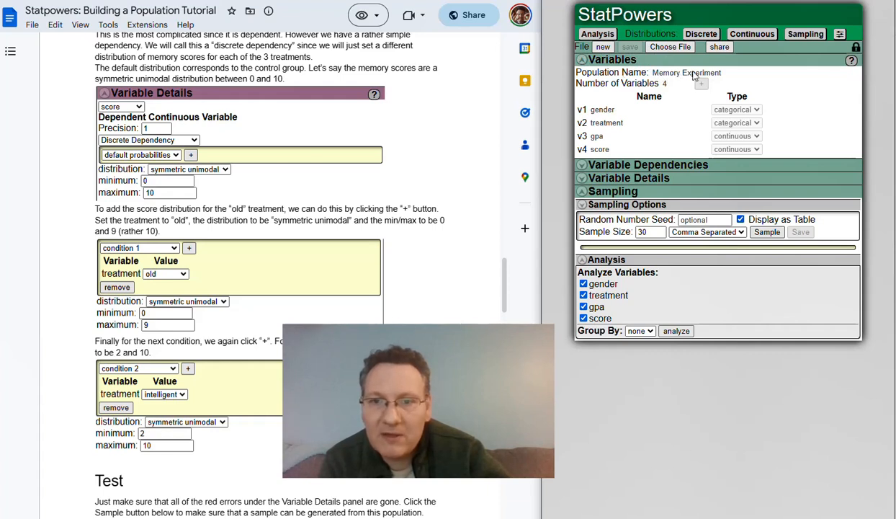
triple_click(607, 165)
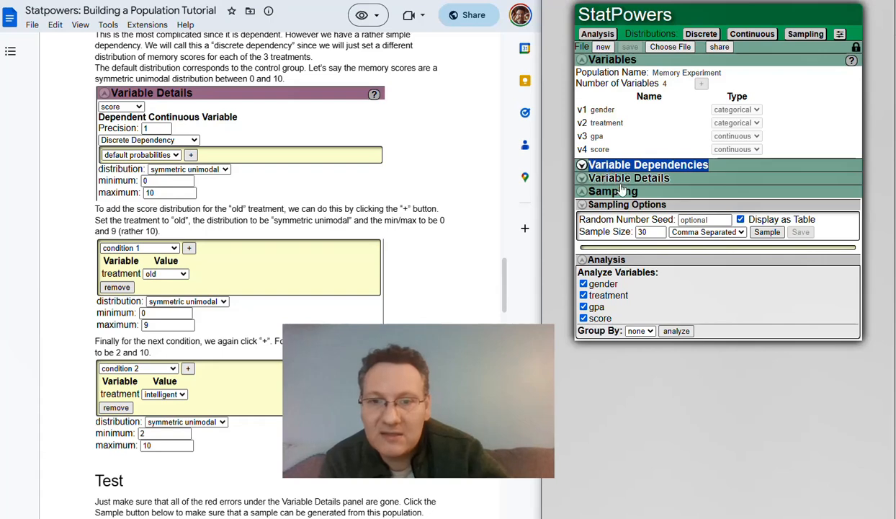
triple_click(613, 178)
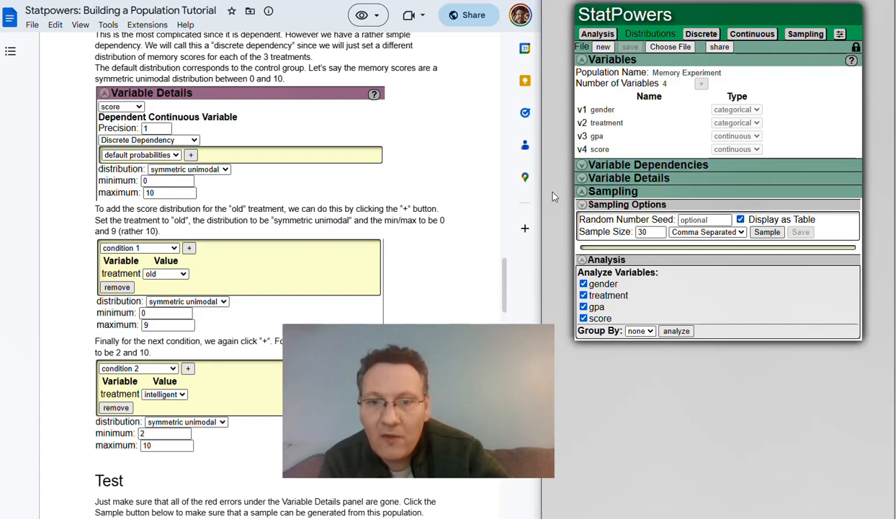
left_click(612, 206)
left_click(611, 206)
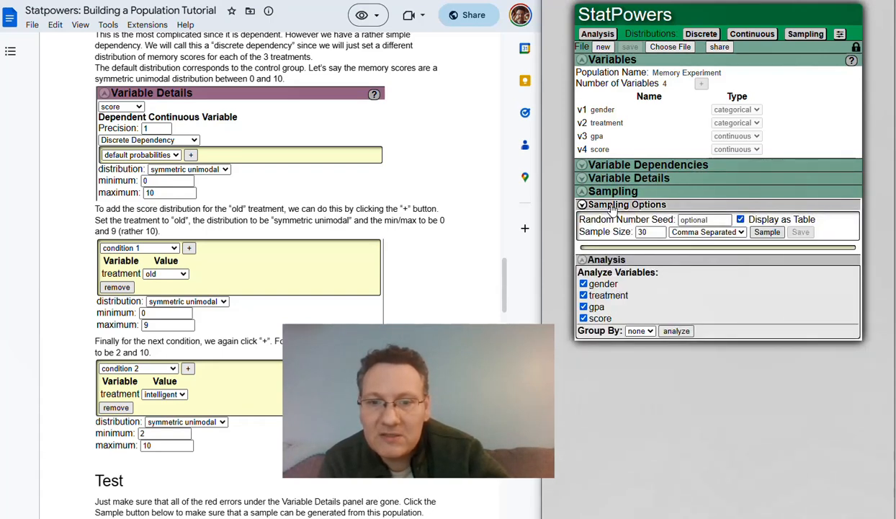
Draw three fresh 30-row samples, then collapse the Sampling section.
left_click(767, 232)
left_click(767, 232)
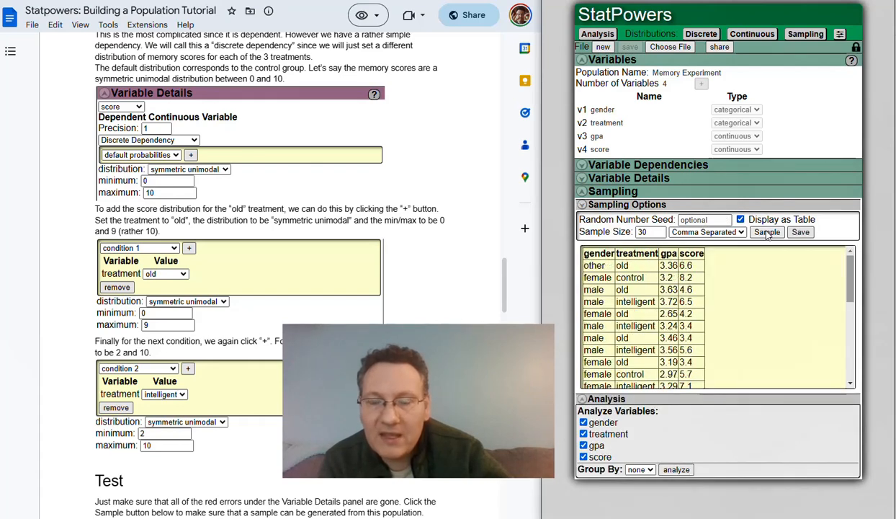
left_click(766, 232)
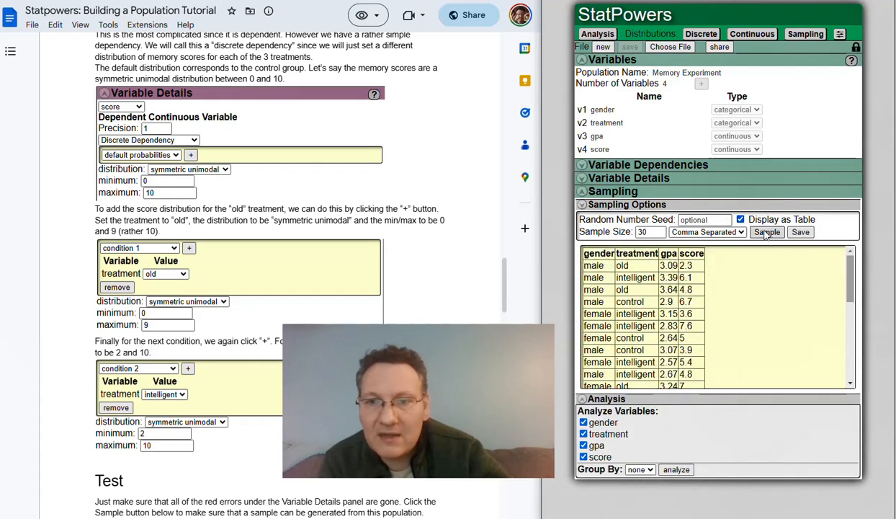
left_click(613, 205)
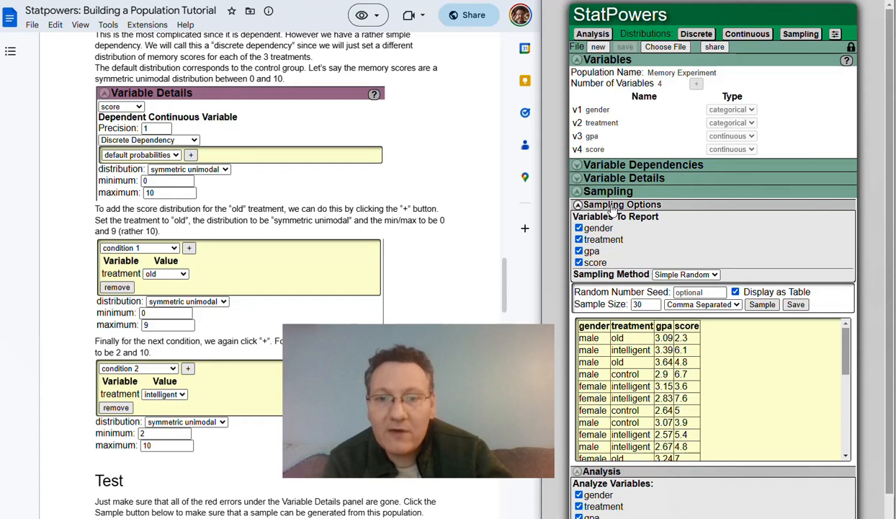
left_click(630, 190)
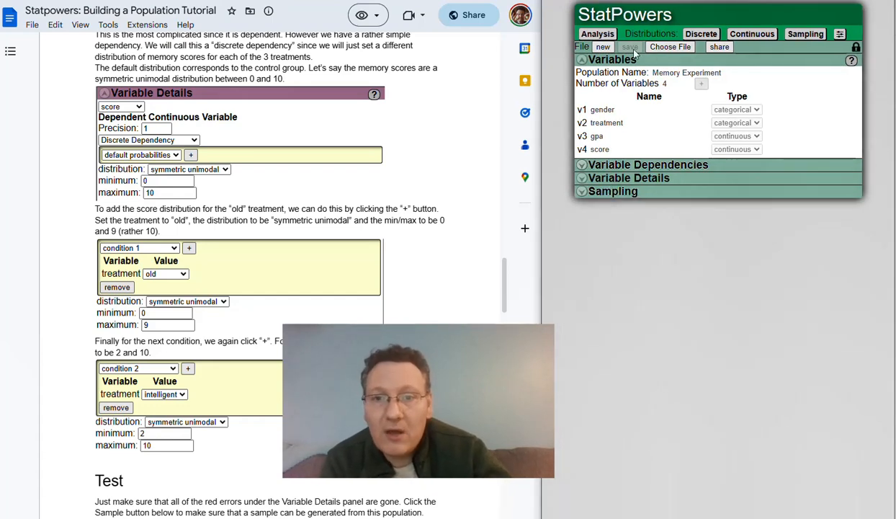
Unlock the shared population by entering its keyphrase, then return to the original population tab.
left_click(856, 49)
left_click(636, 59)
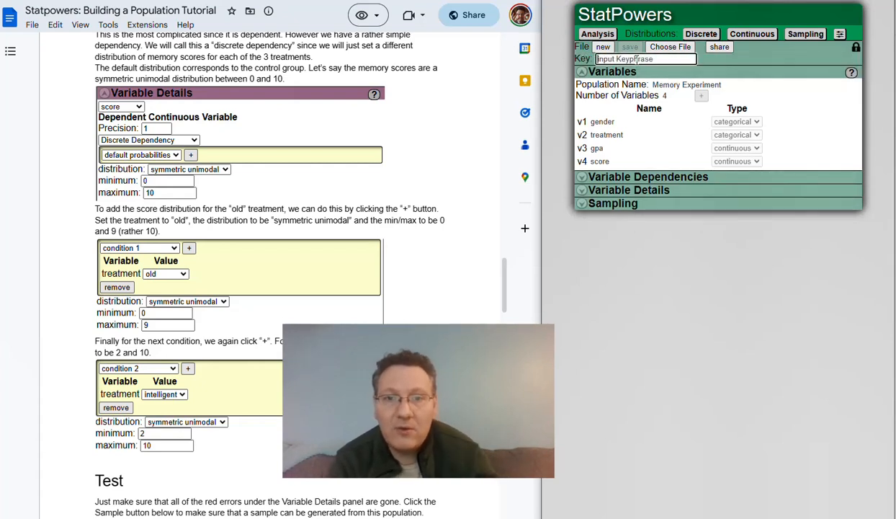
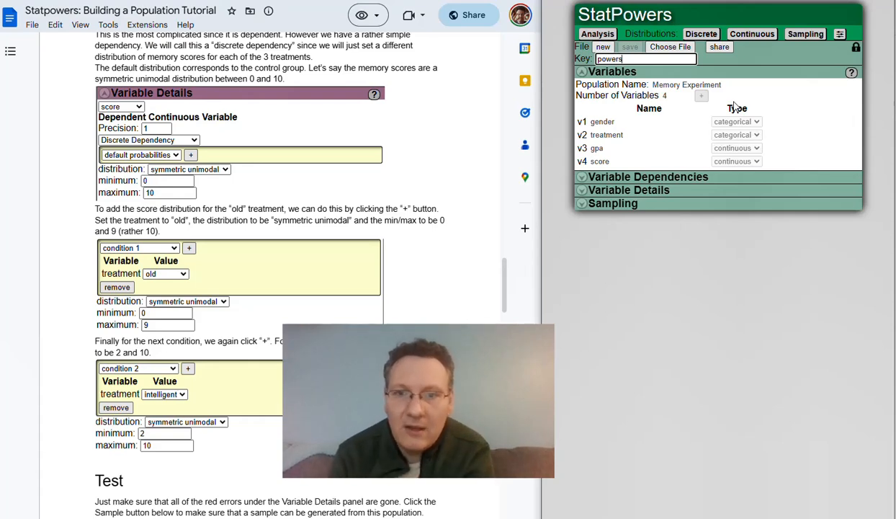
key("Return")
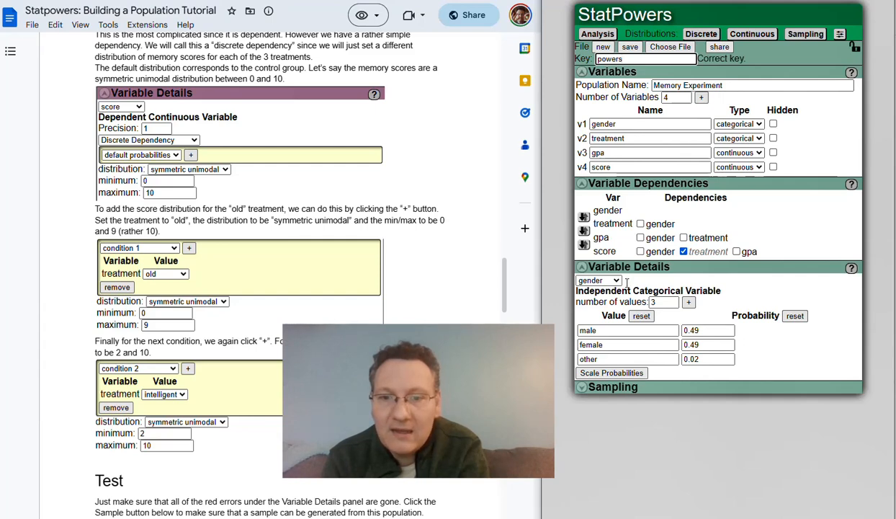
left_click(620, 391)
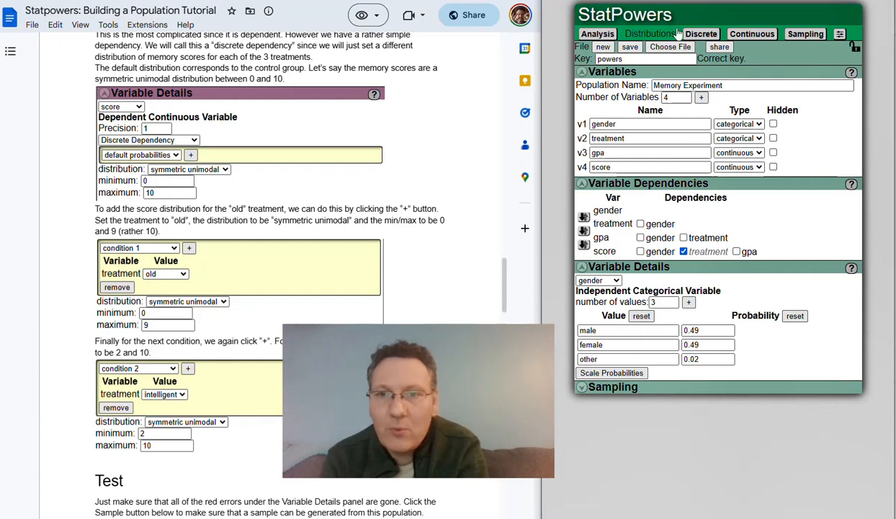
left_click(742, 1)
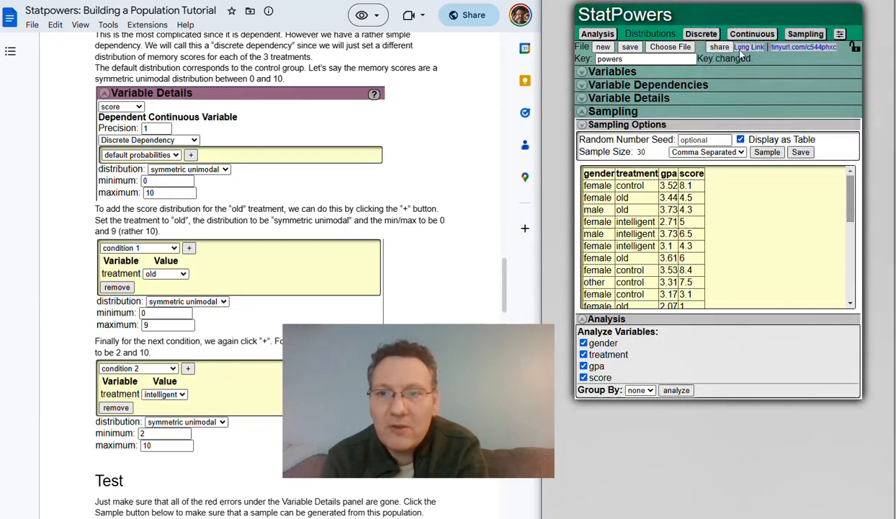